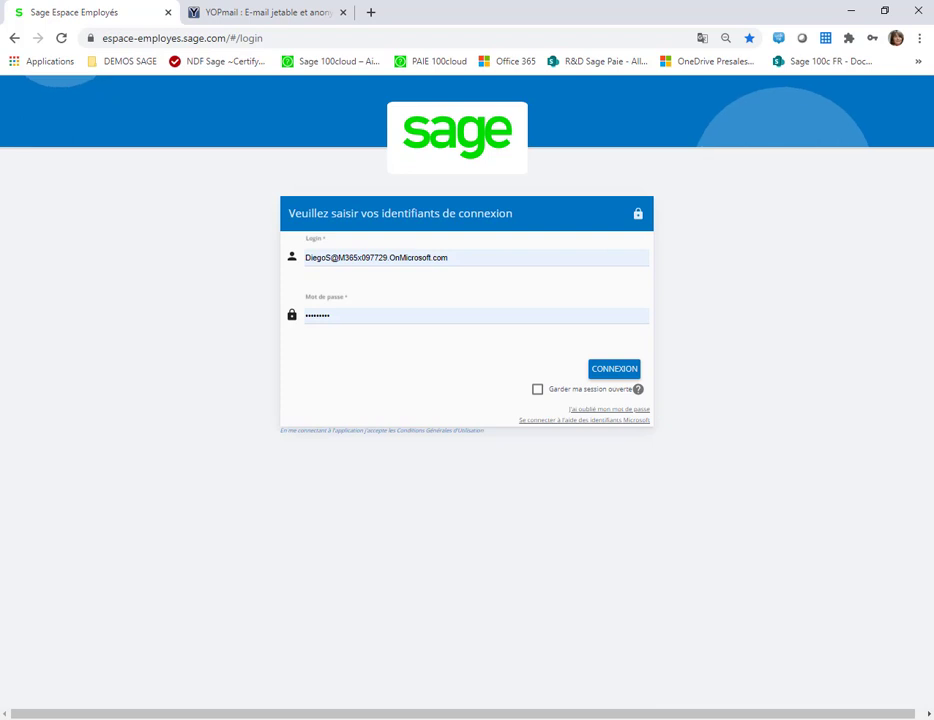
Step: Switch to the mirrored phone, open the Sage Espace Employés mobile app and sign in with the prefilled credentials
mouse_move(661, 719)
click(661, 650)
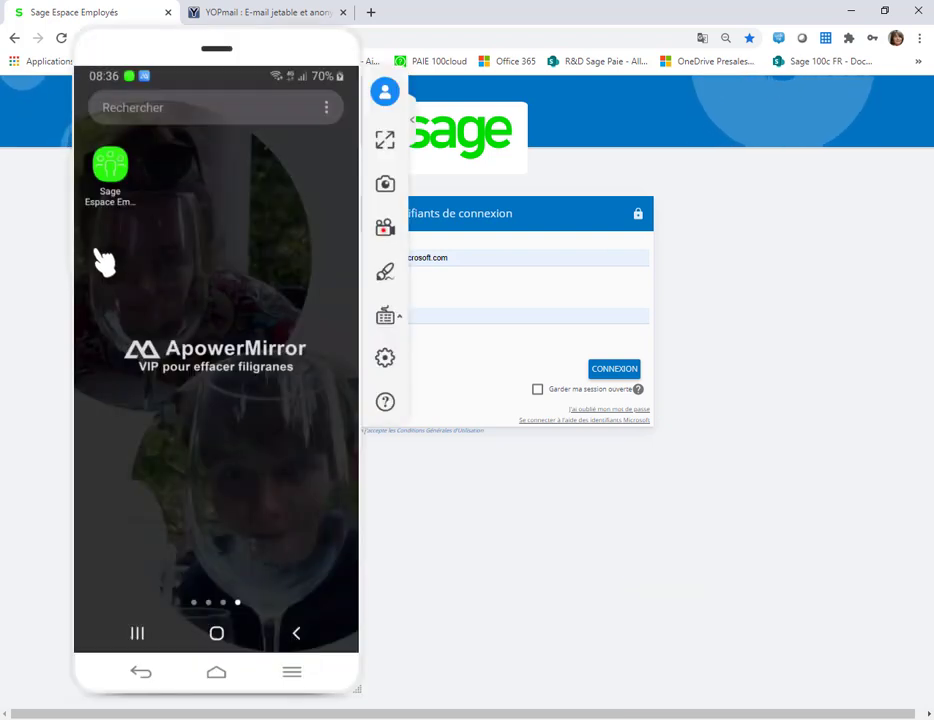
click(113, 172)
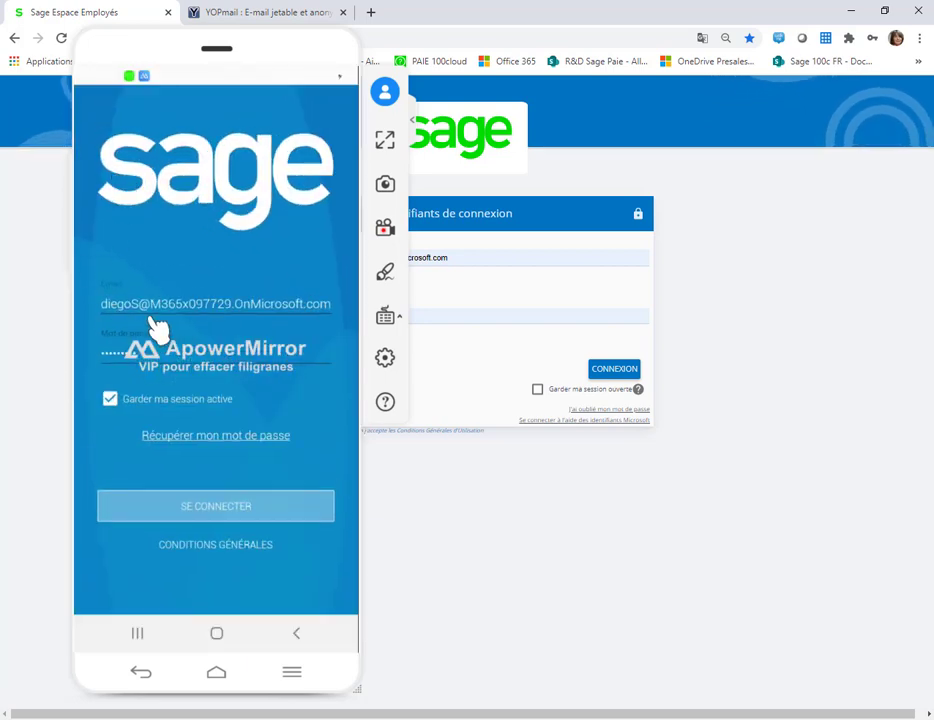
click(237, 508)
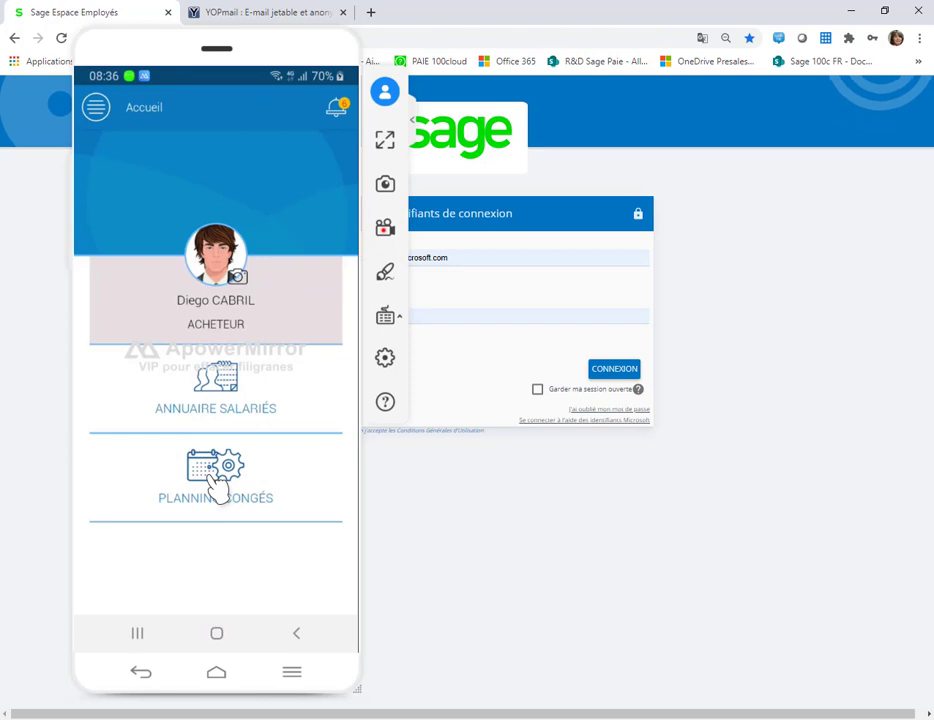
Step: Check the notifications, and view the details of the Congés Payés request from 29/06/2020 to 13/07/2020 in the leave planning
click(338, 107)
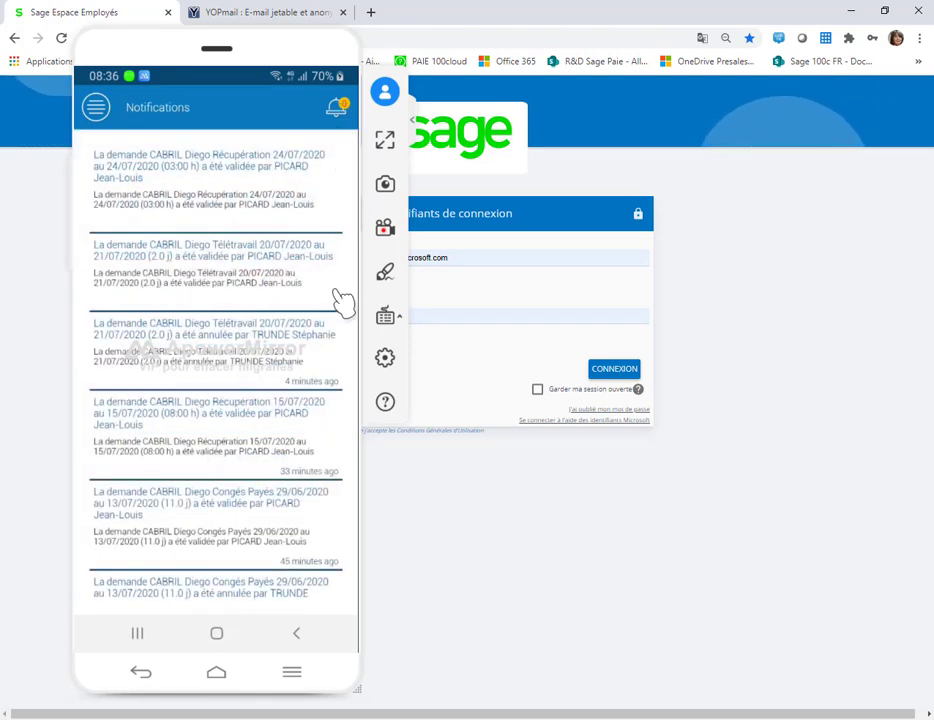
click(304, 645)
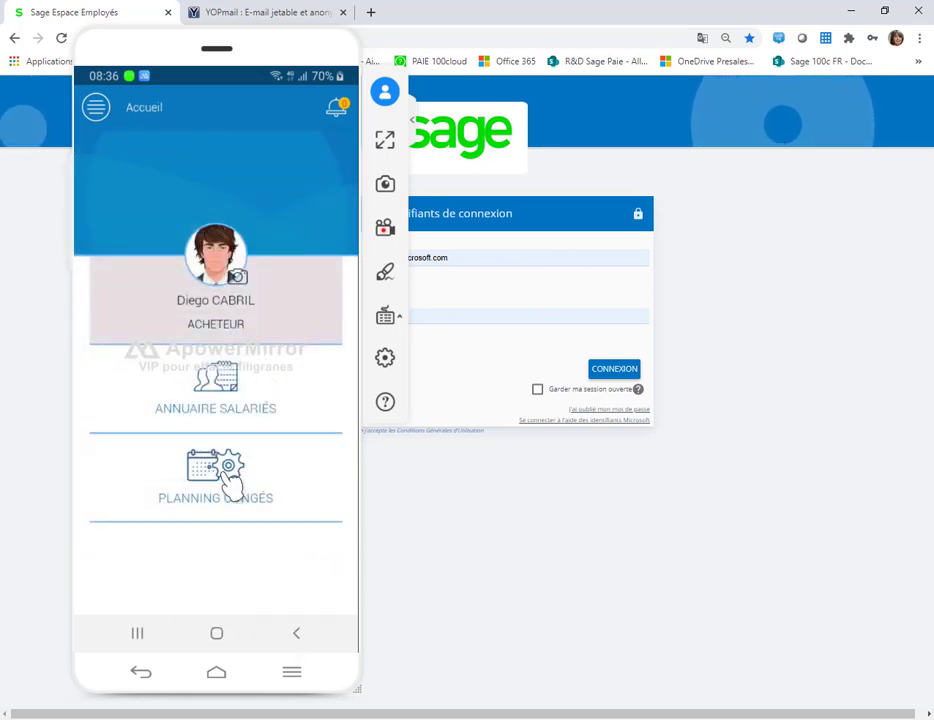
click(230, 484)
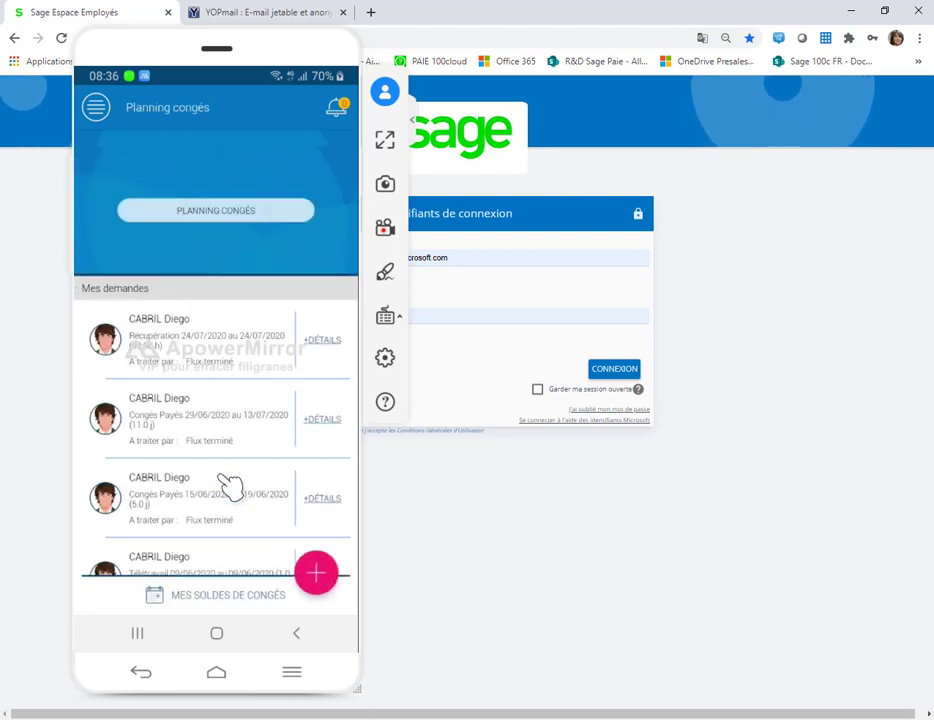
click(322, 420)
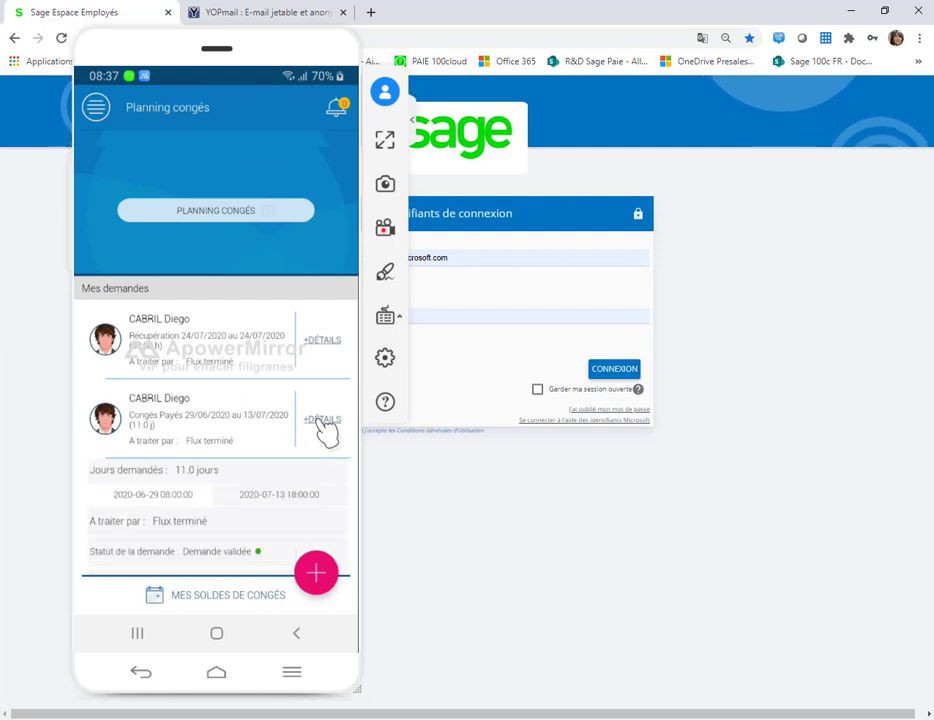
scroll(327, 430, down, 3)
scroll(320, 437, down, 2)
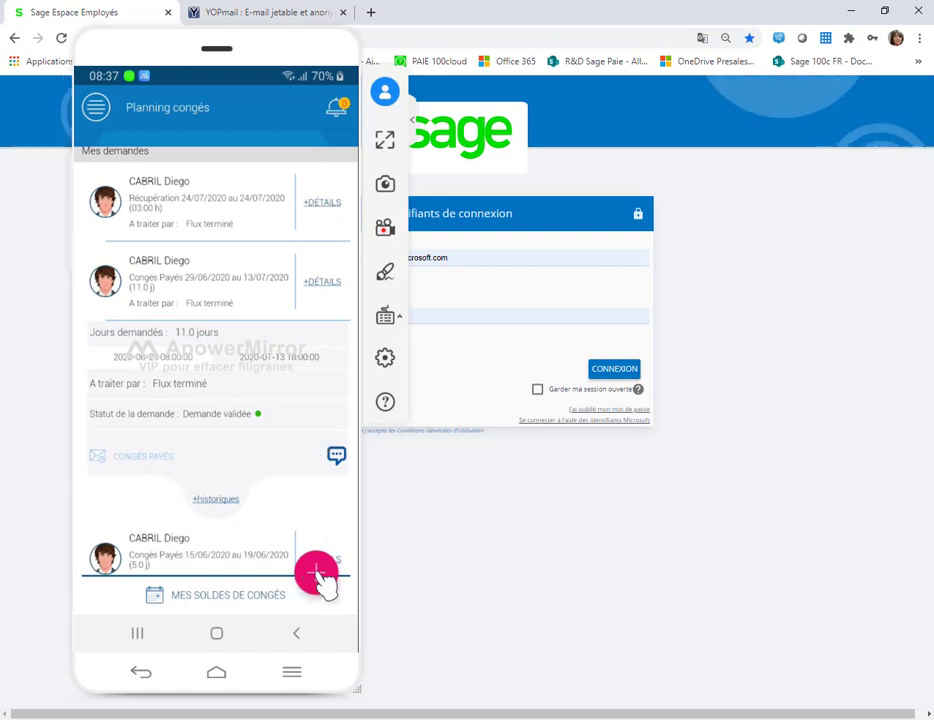
Step: Review the employee's leave balance charts for Récupération, Congés Payés and Télétravail, and return to the request list
click(218, 597)
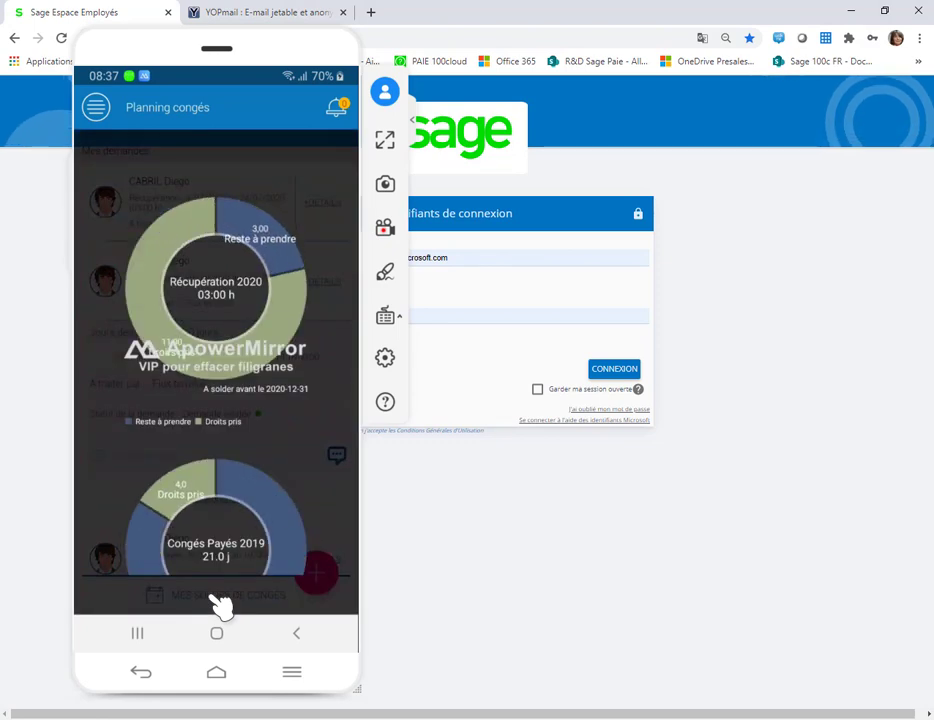
scroll(225, 598, down, 5)
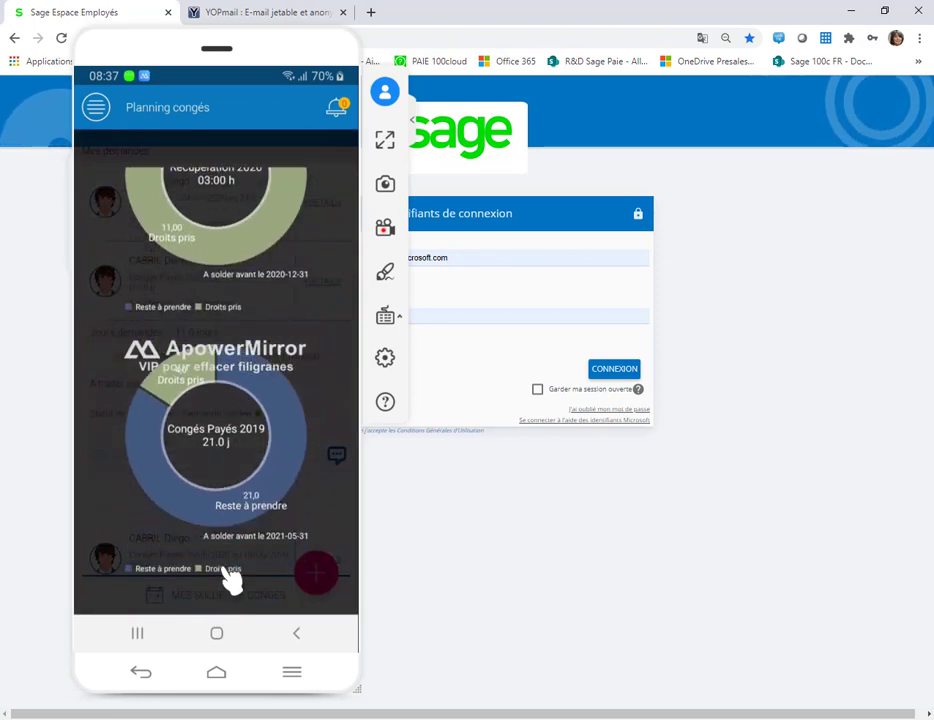
scroll(228, 578, down, 5)
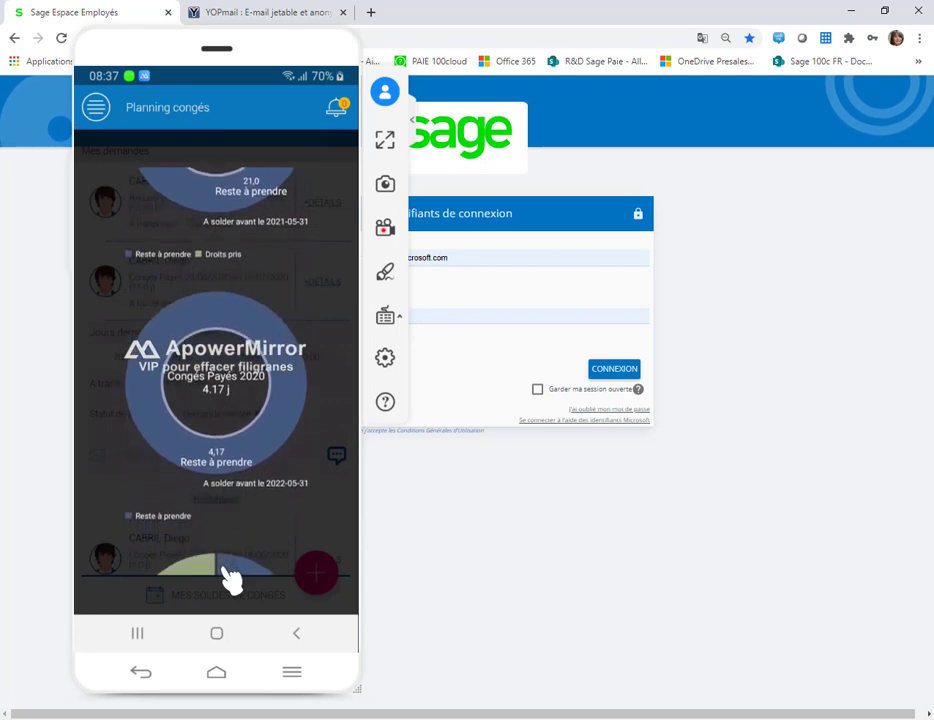
scroll(230, 578, down, 5)
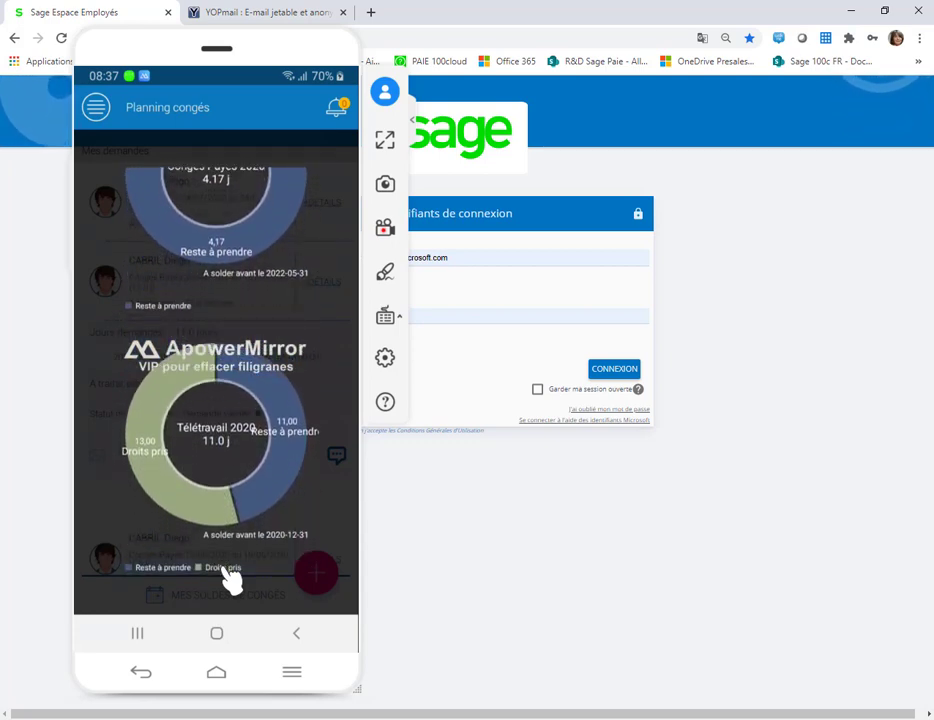
scroll(230, 580, up, 5)
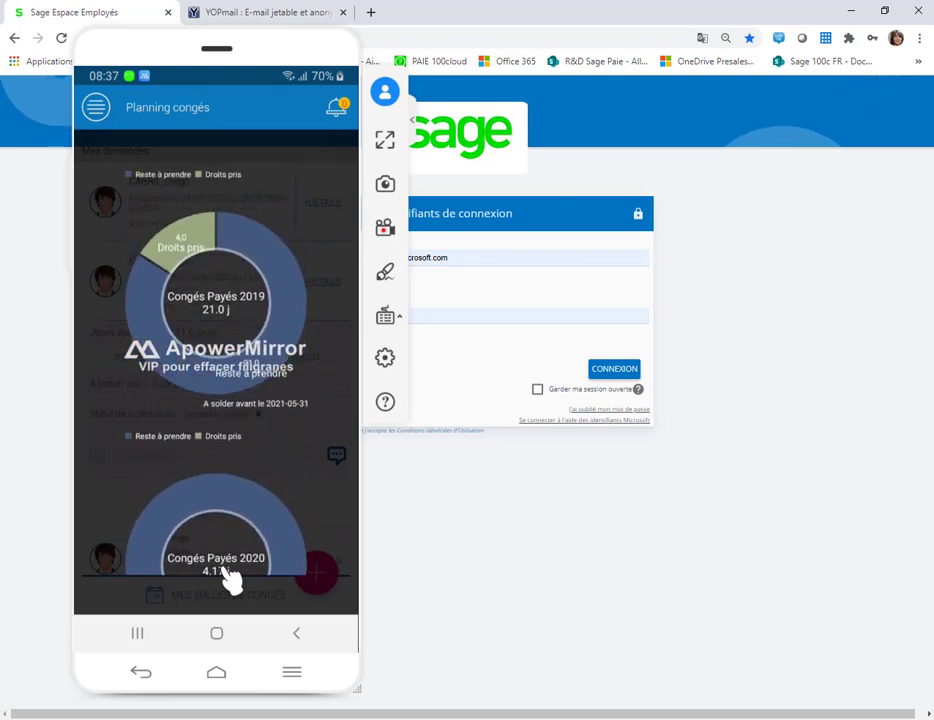
scroll(230, 578, up, 3)
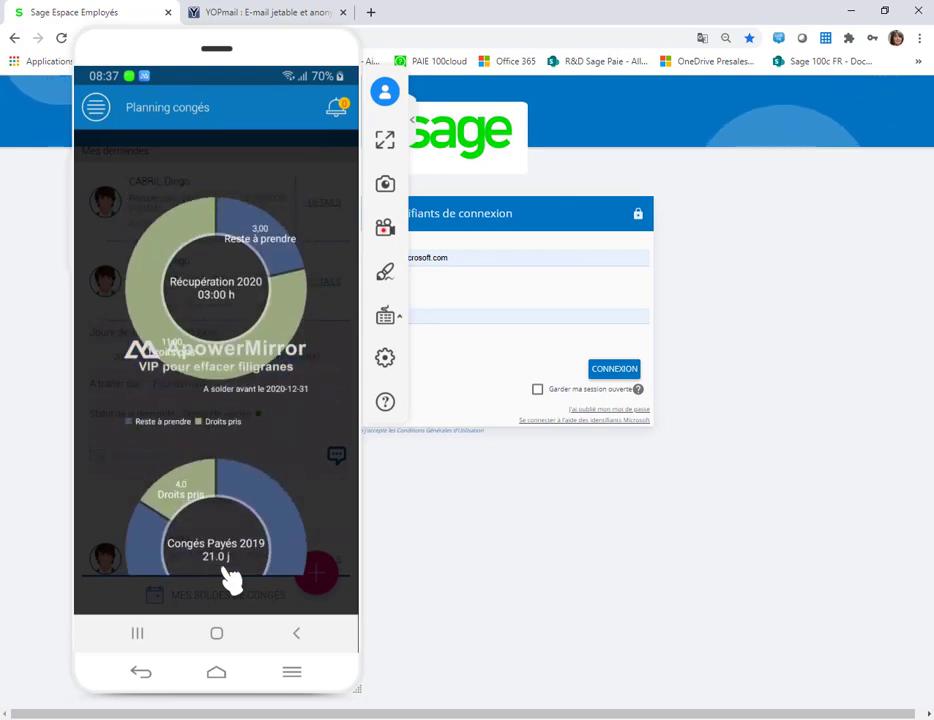
click(300, 638)
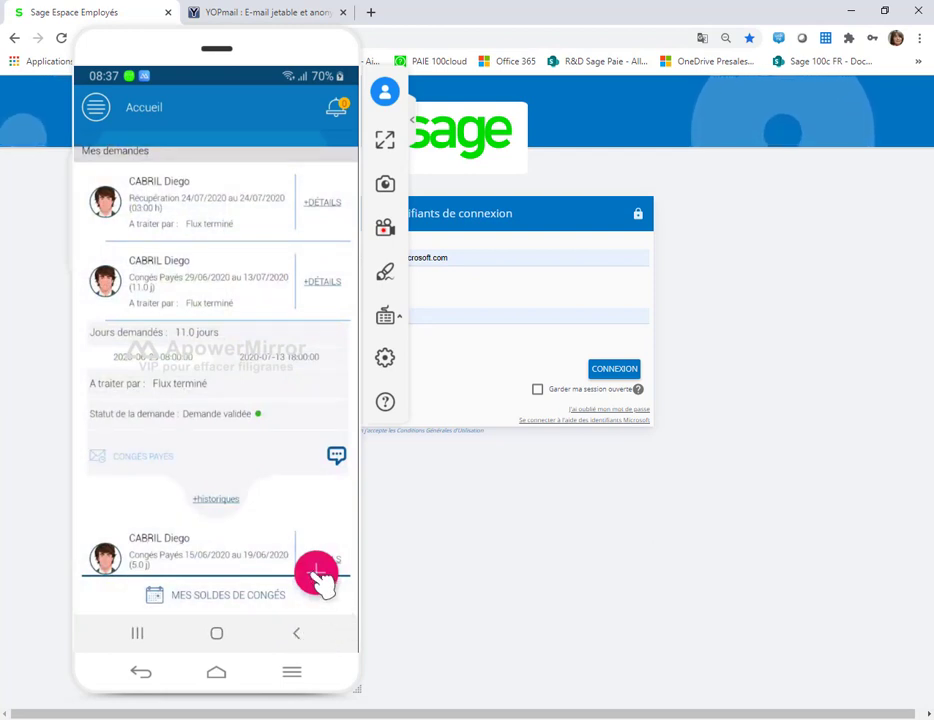
Step: Start a new leave request running from 27 July 2020 to 29 July 2020
click(317, 575)
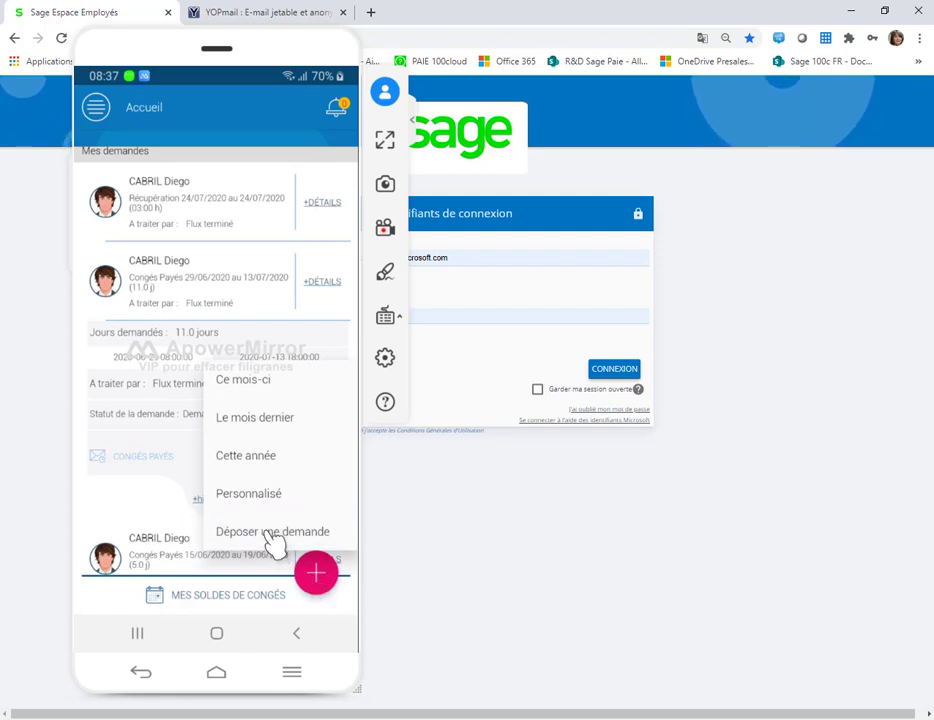
click(275, 538)
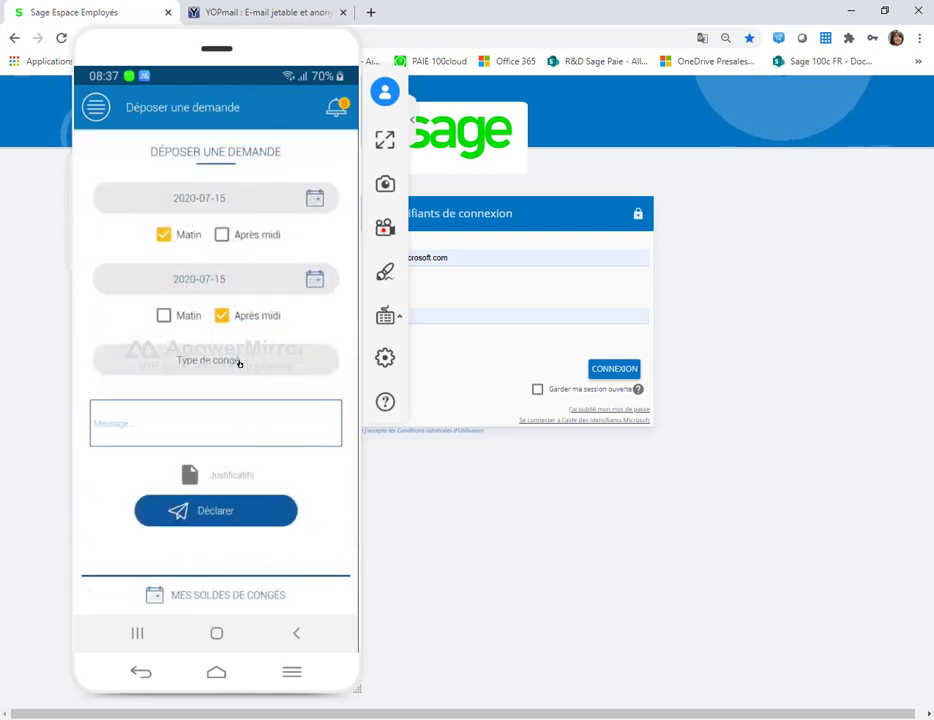
click(316, 202)
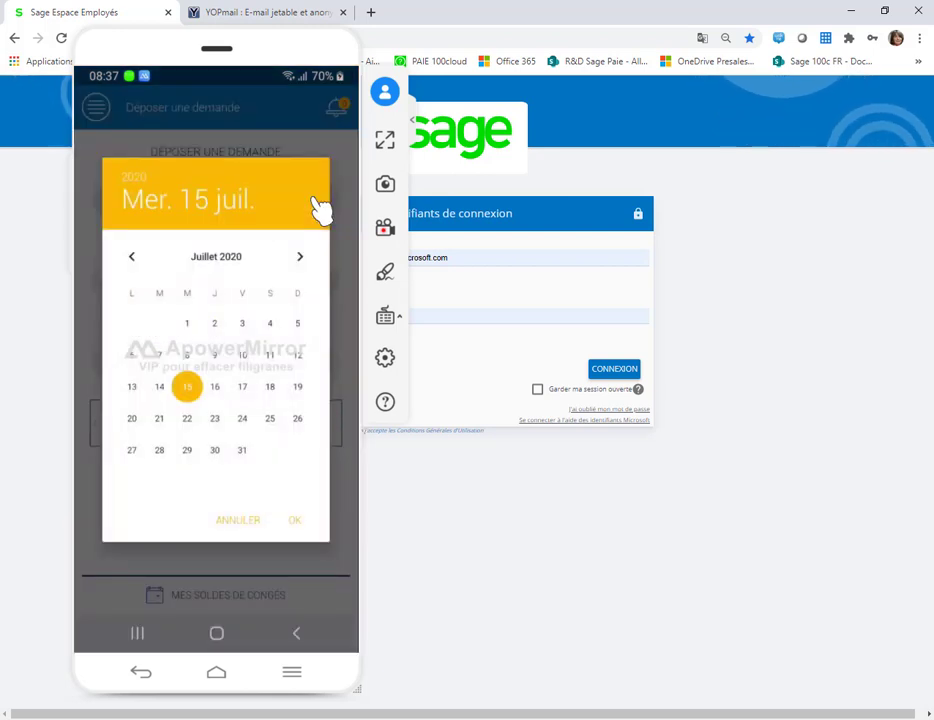
click(133, 452)
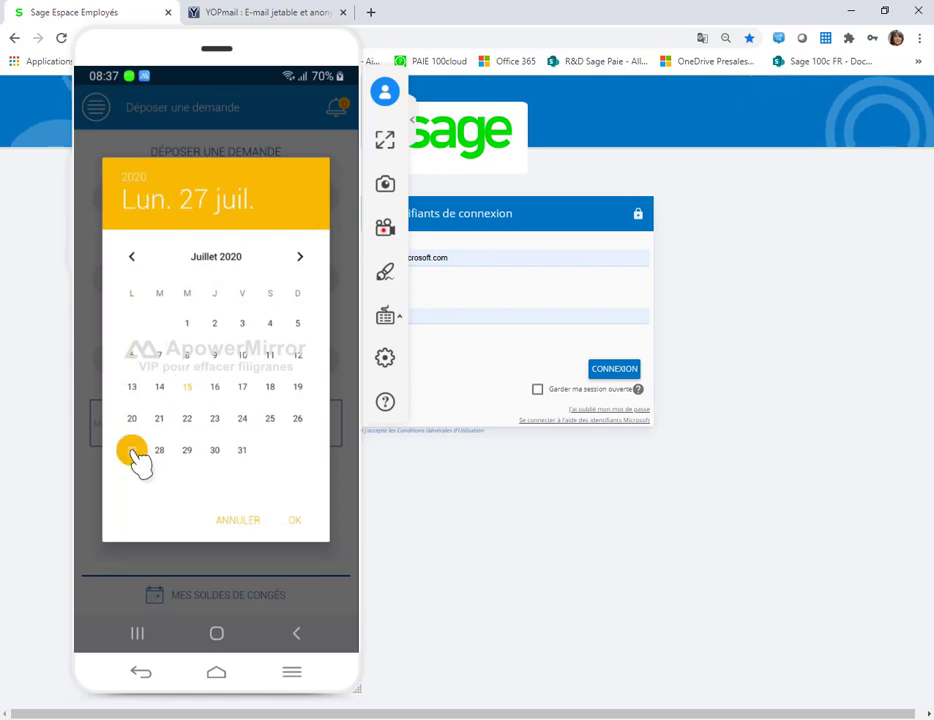
click(298, 522)
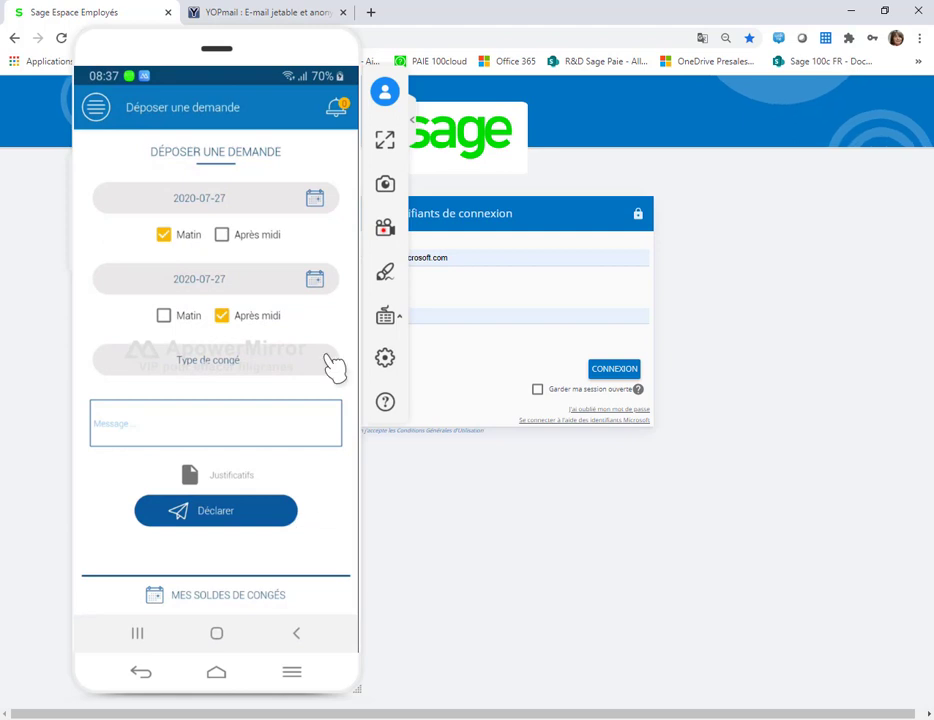
click(316, 281)
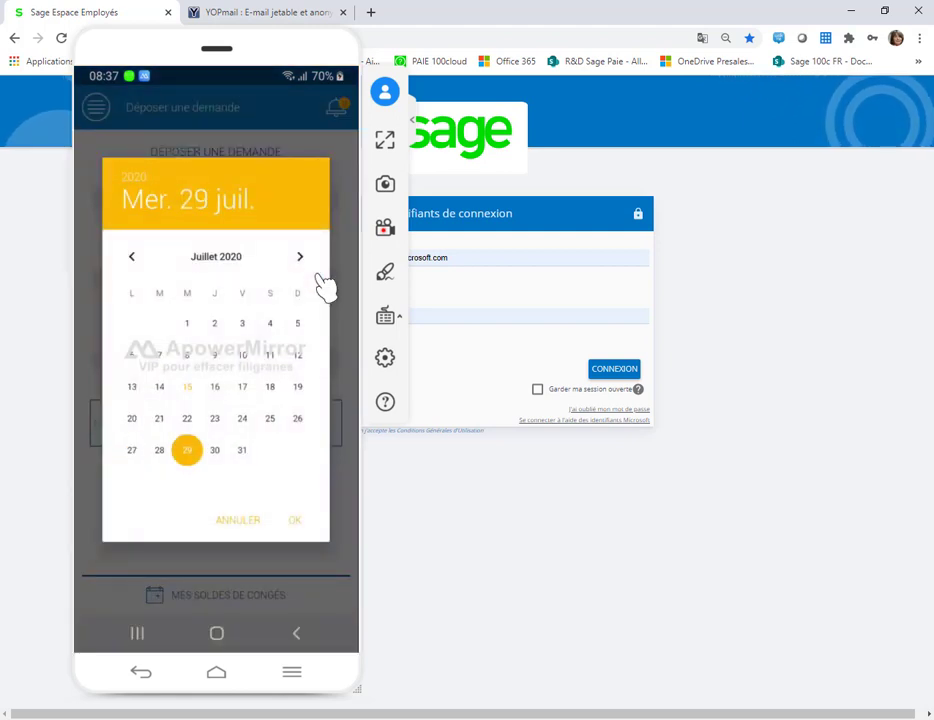
click(296, 521)
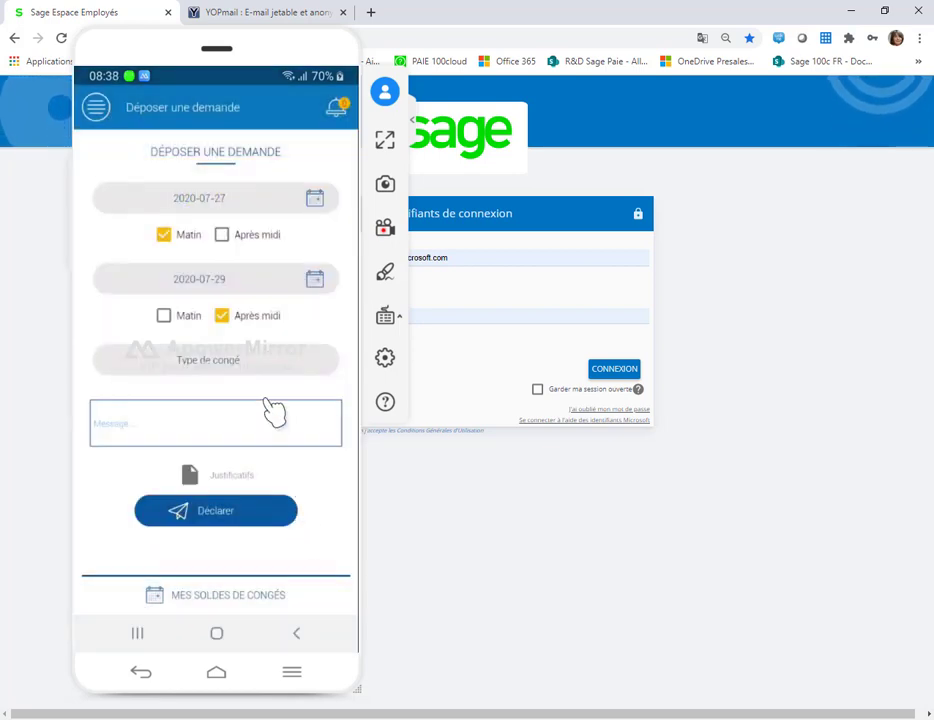
Step: Set the leave type to Télétravail (jour), then declare and confirm the request
click(227, 360)
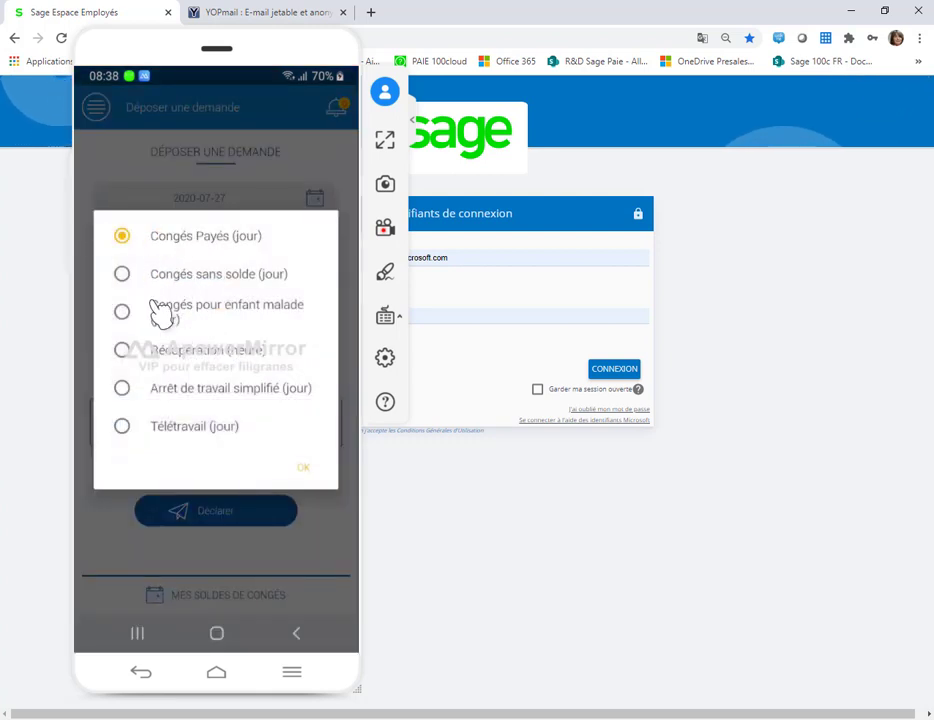
click(124, 428)
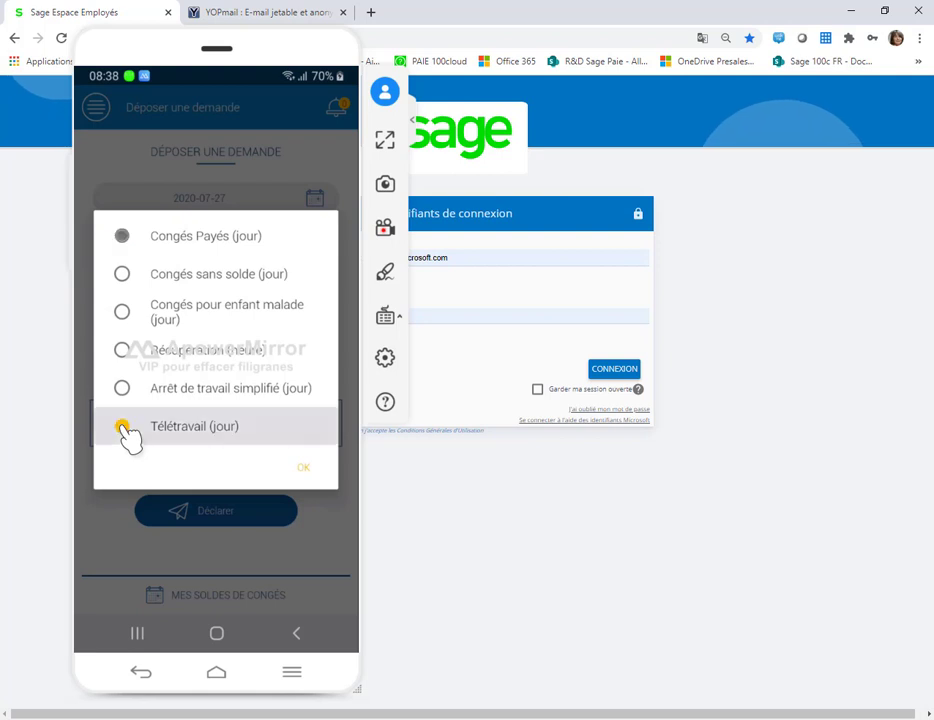
click(305, 465)
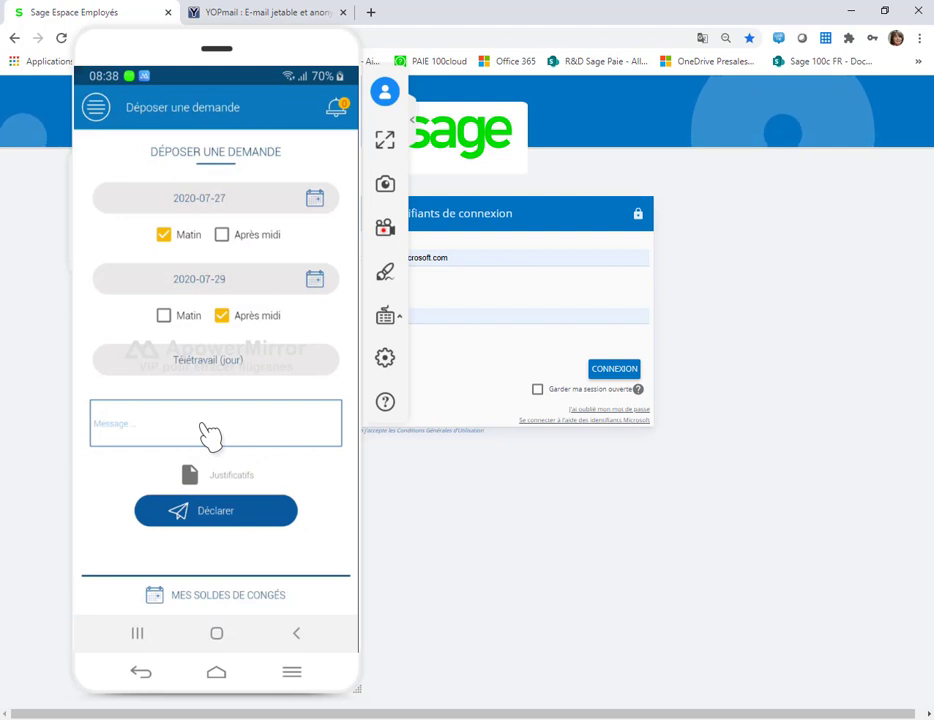
click(229, 512)
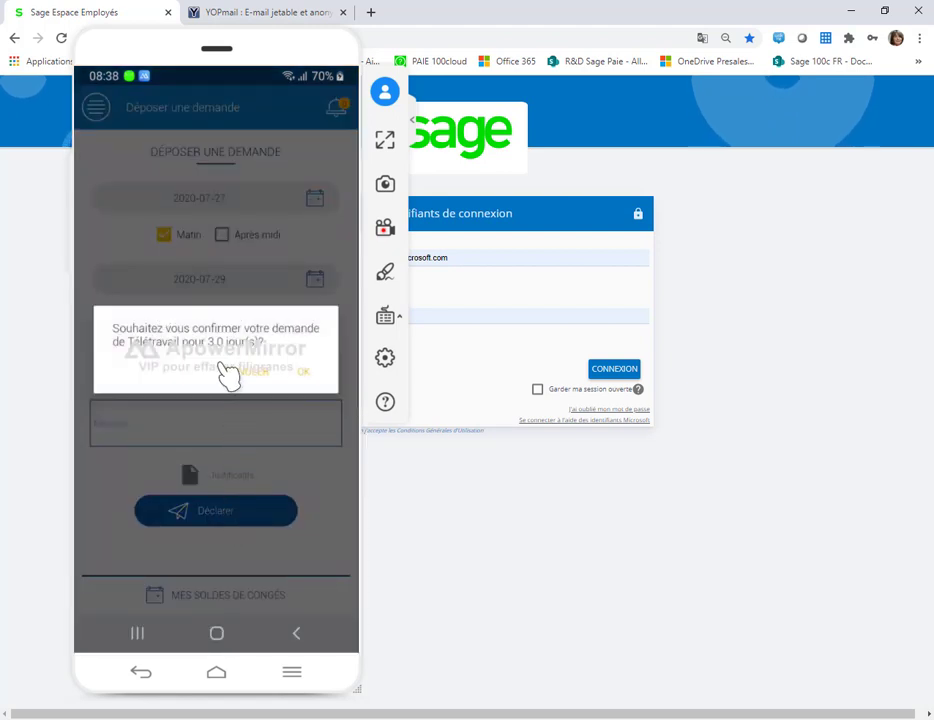
click(306, 370)
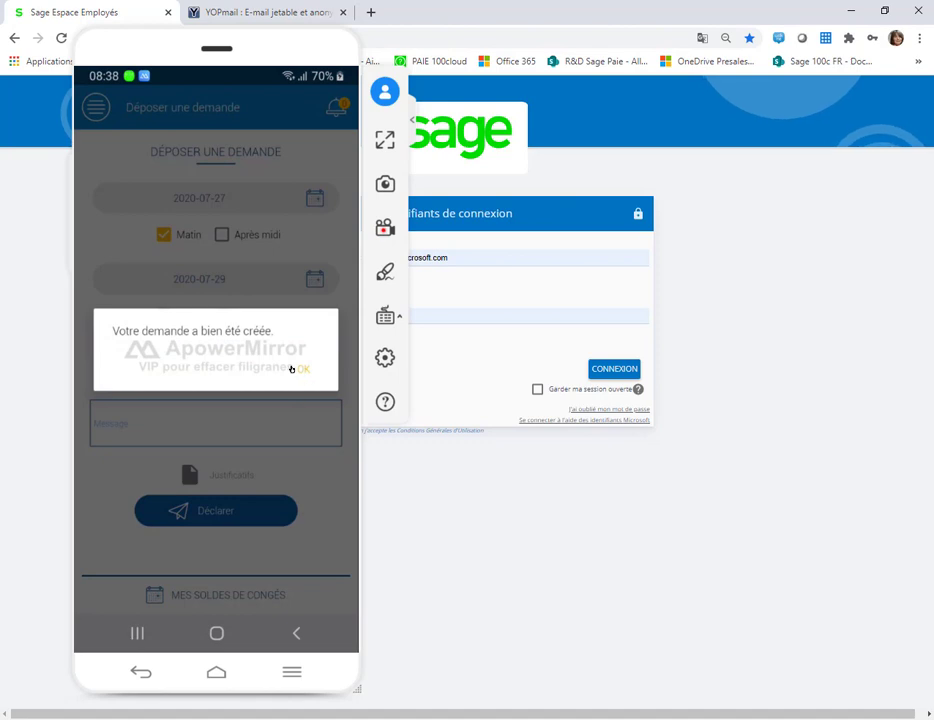
click(310, 370)
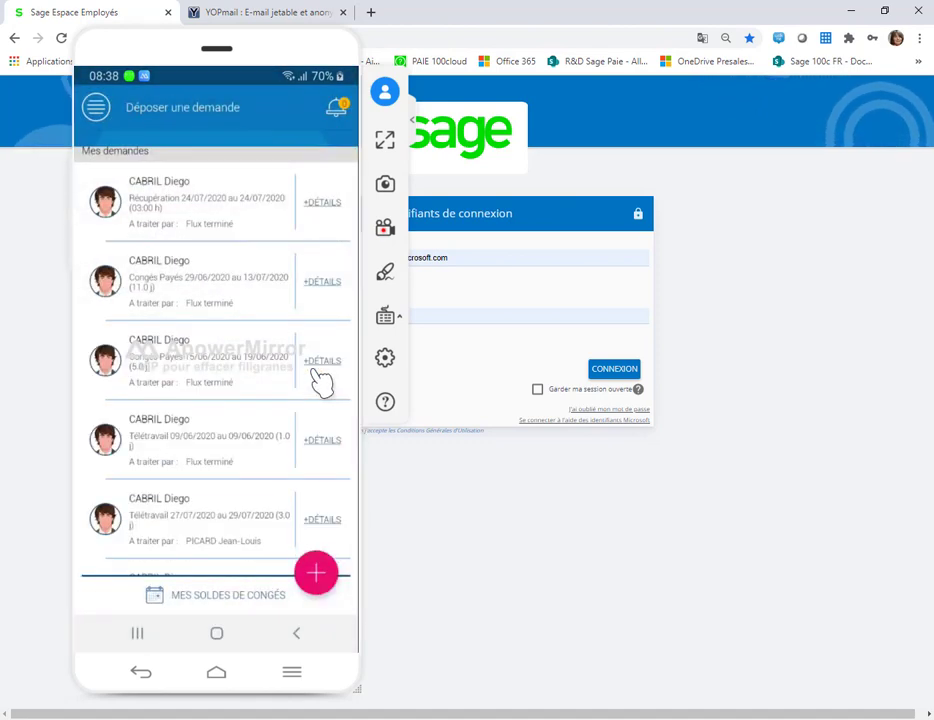
Step: Look up the new Télétravail request starting 27/07 in the team's leave planning calendar
click(299, 635)
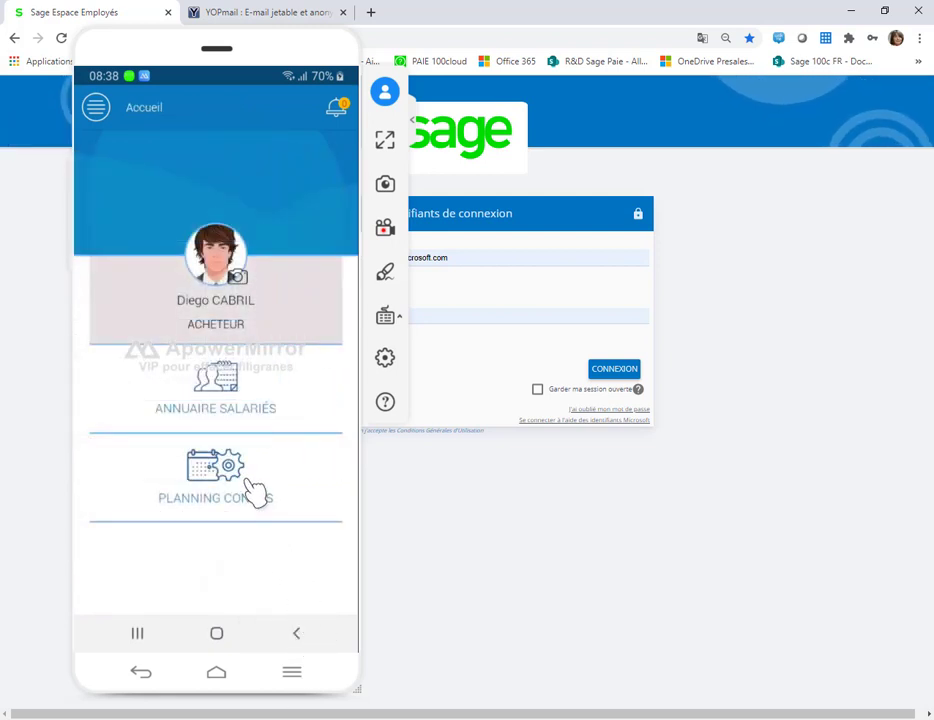
click(250, 483)
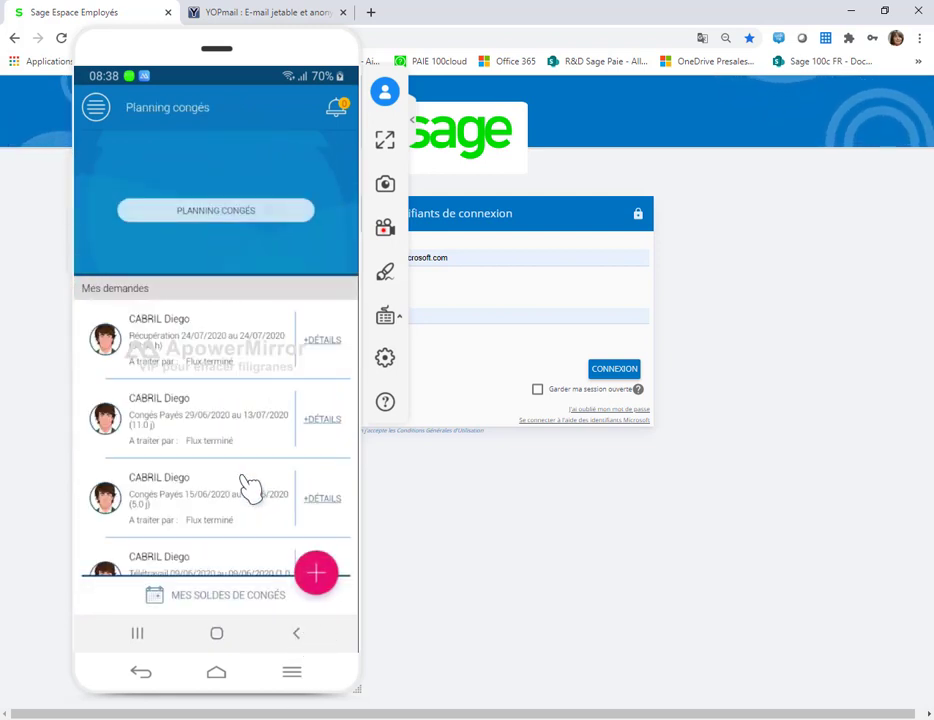
click(207, 212)
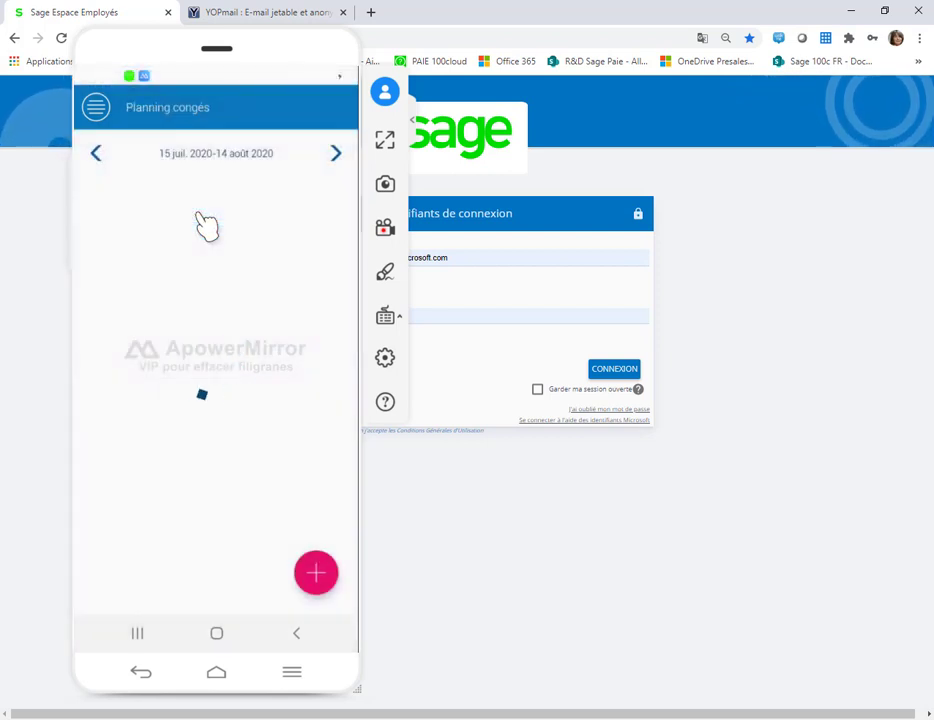
scroll(207, 225, right, 5)
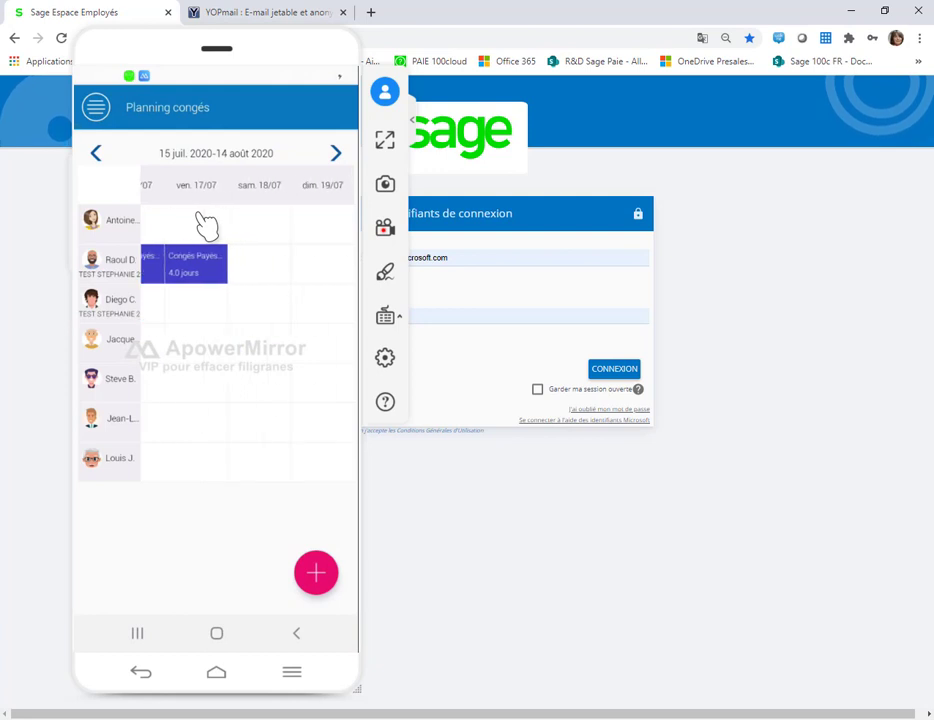
scroll(207, 225, right, 3)
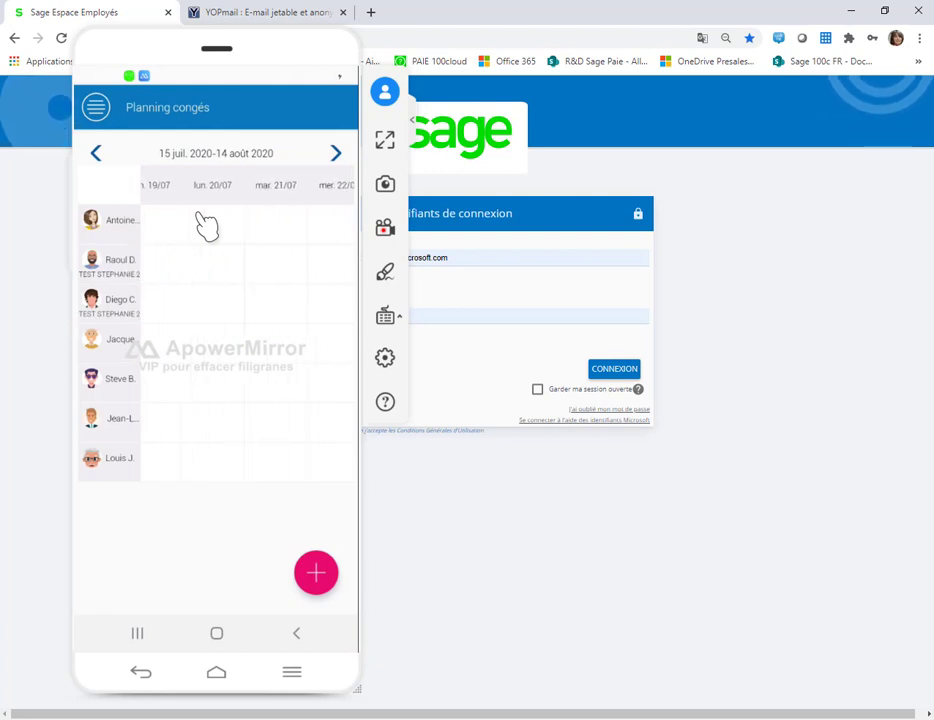
scroll(207, 225, right, 3)
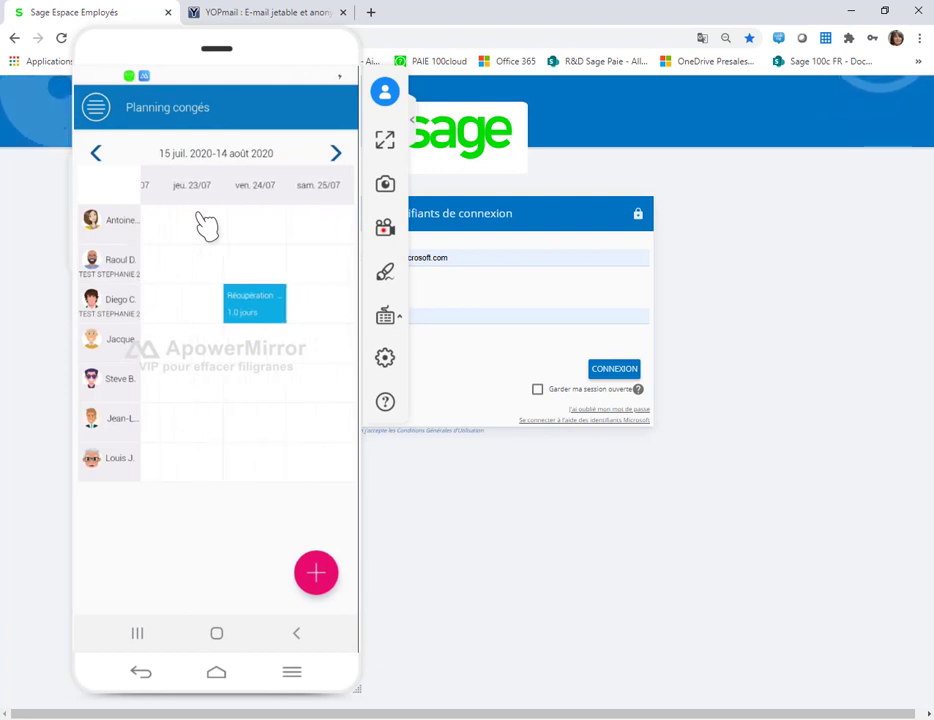
scroll(207, 225, right, 2)
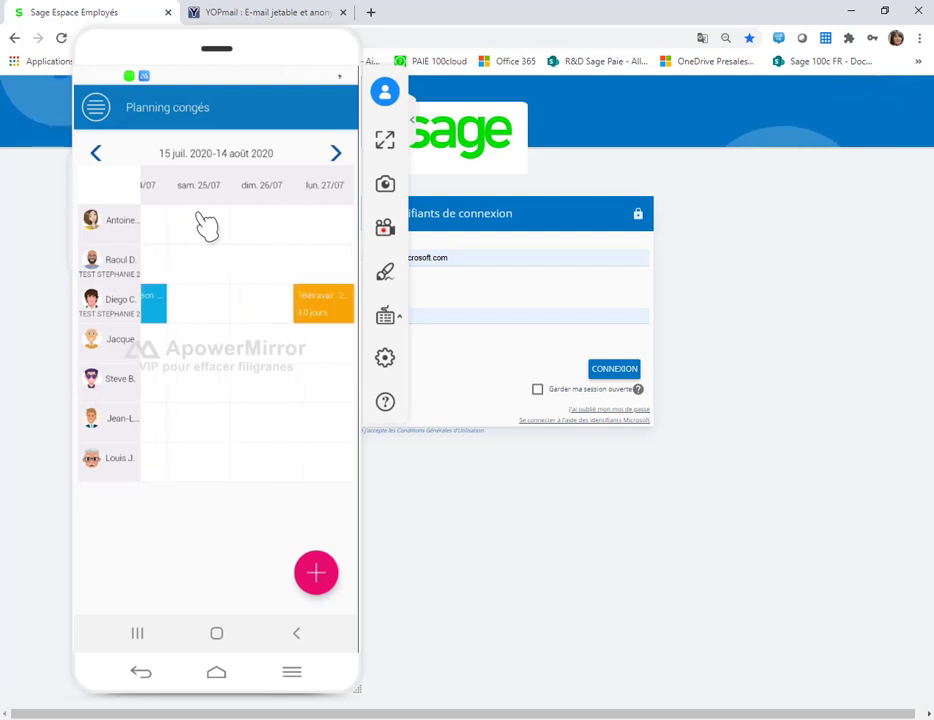
Step: Check the telework entries up to 29/07 in the team planning, and open the manager's inbox in YOPmail
scroll(207, 225, right, 2)
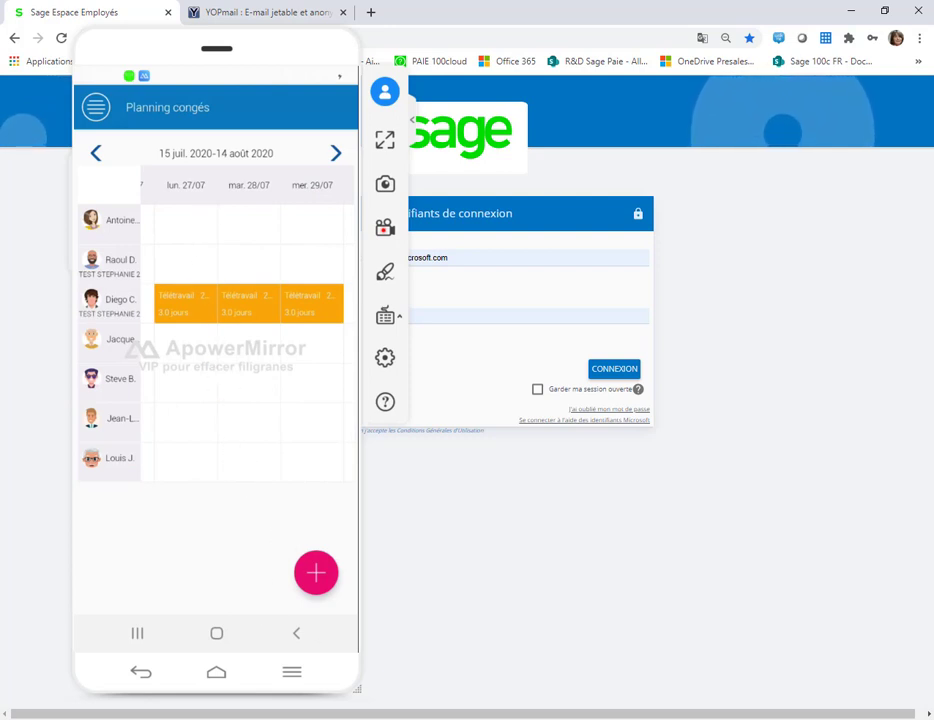
click(598, 651)
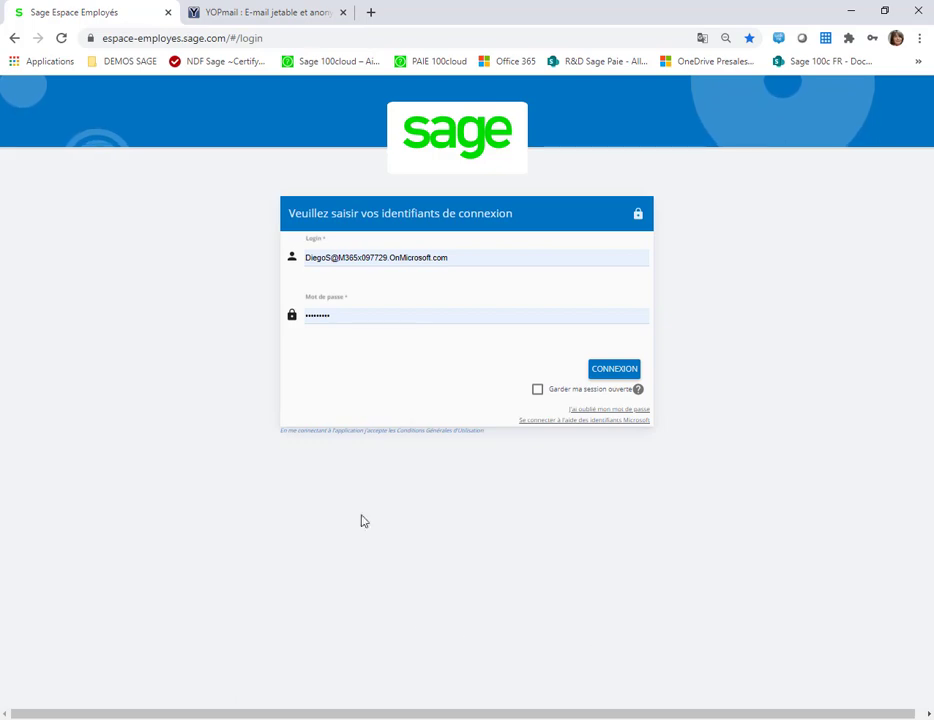
click(292, 14)
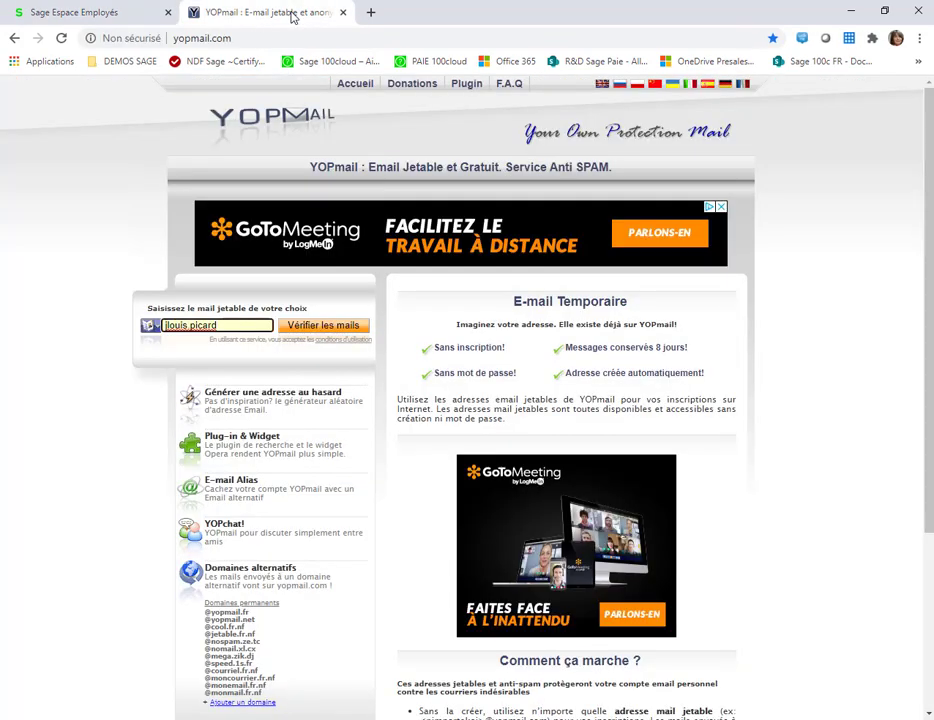
click(313, 330)
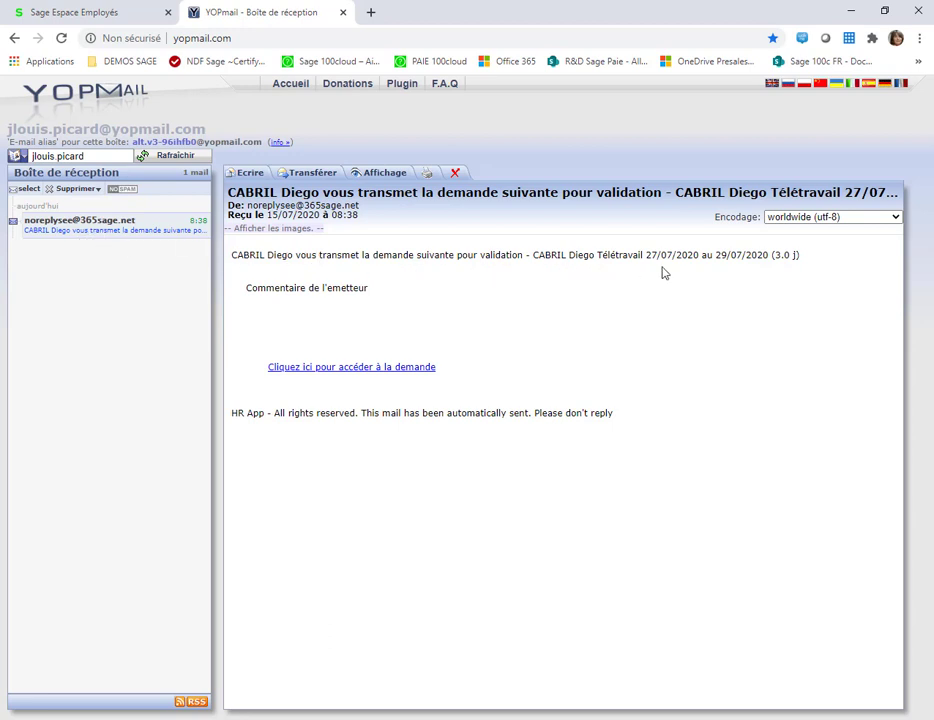
Step: Open the Télétravail request of 27/07/2020 to 29/07/2020 from the manager's e-mail and validate it without a message
click(371, 370)
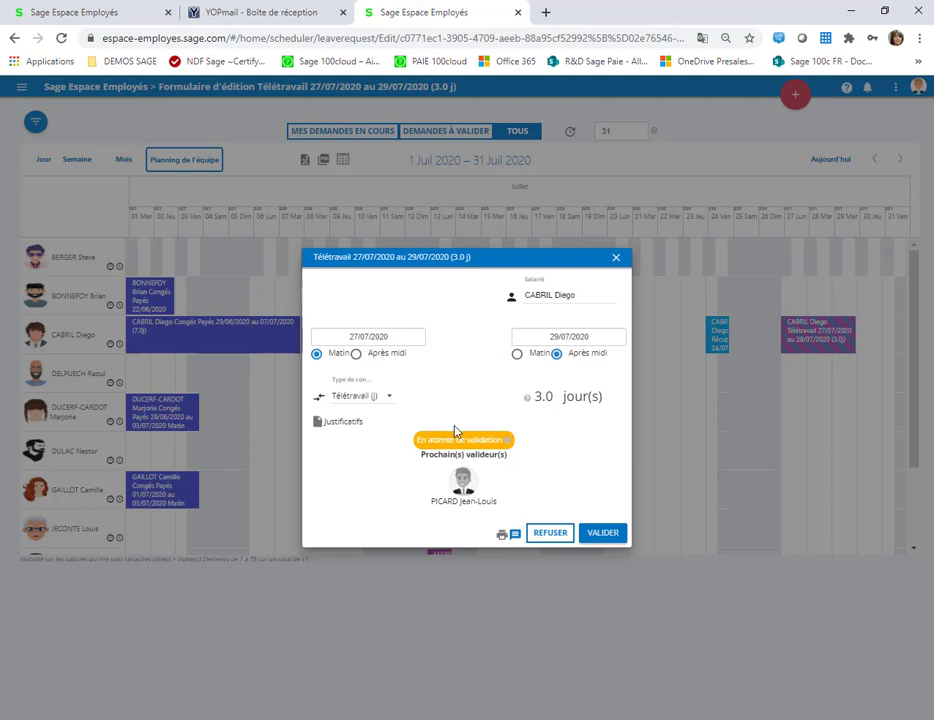
click(603, 534)
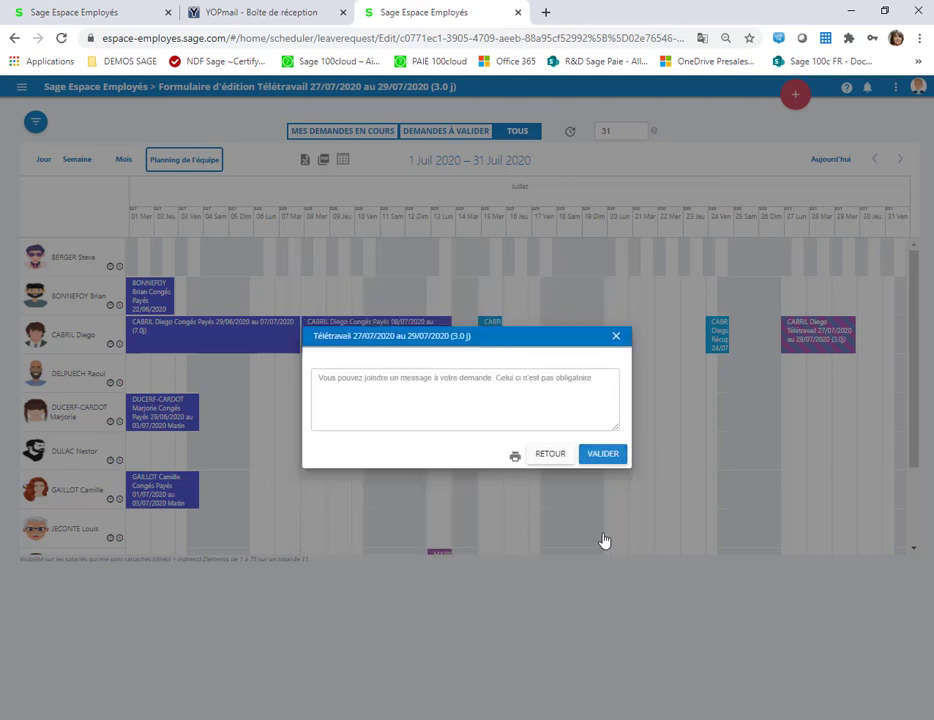
click(603, 455)
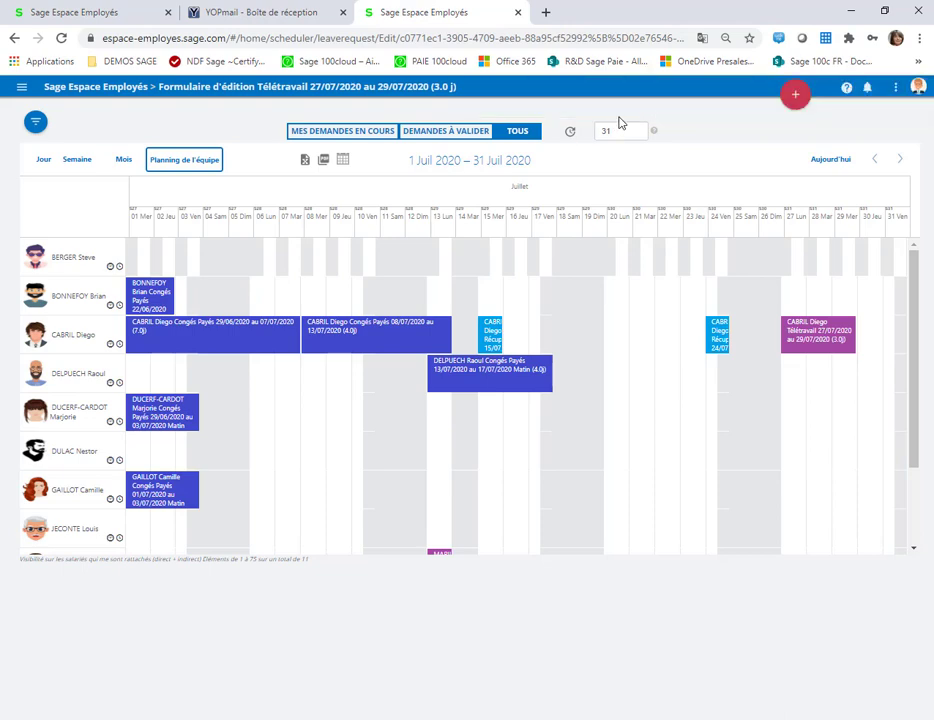
Step: Close the manager's pages and read the newest notification about the 27/07/2020 Télétravail request in the employee's Outlook inbox, under Autres
click(518, 13)
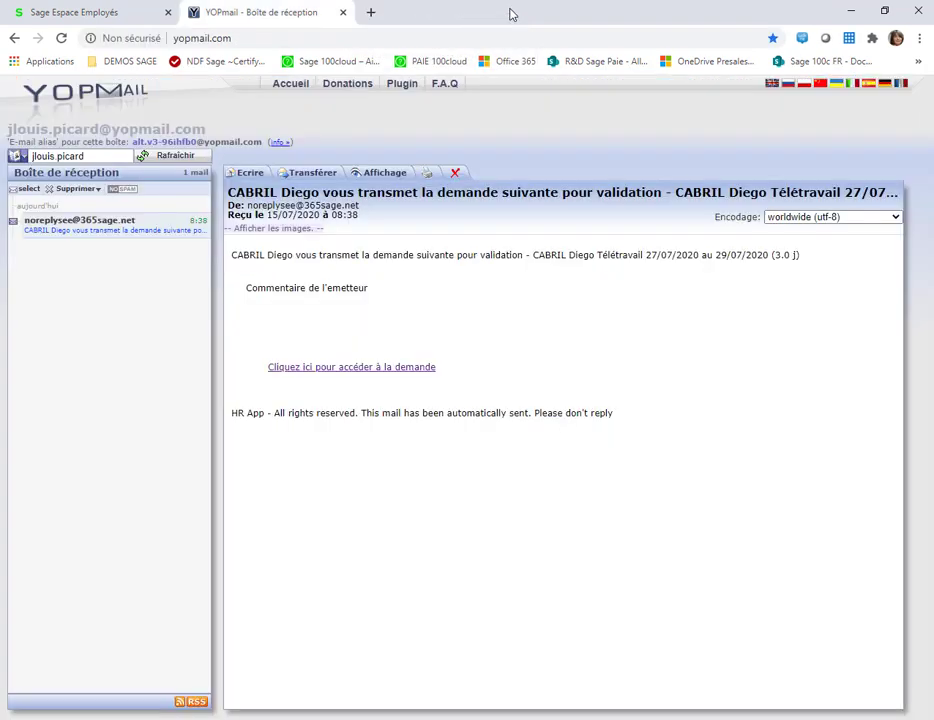
click(344, 12)
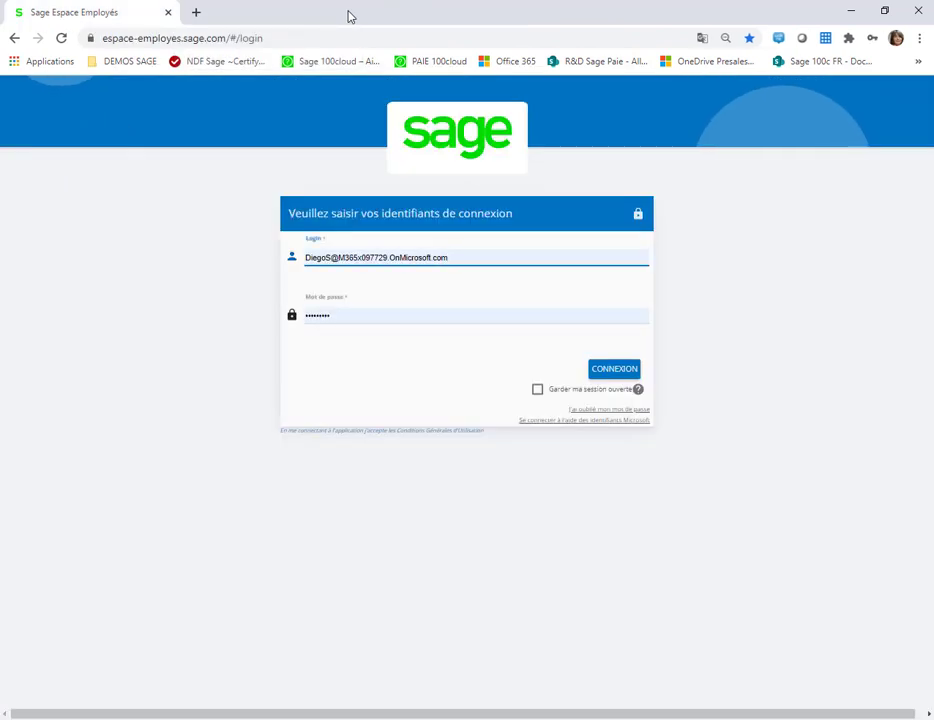
click(522, 64)
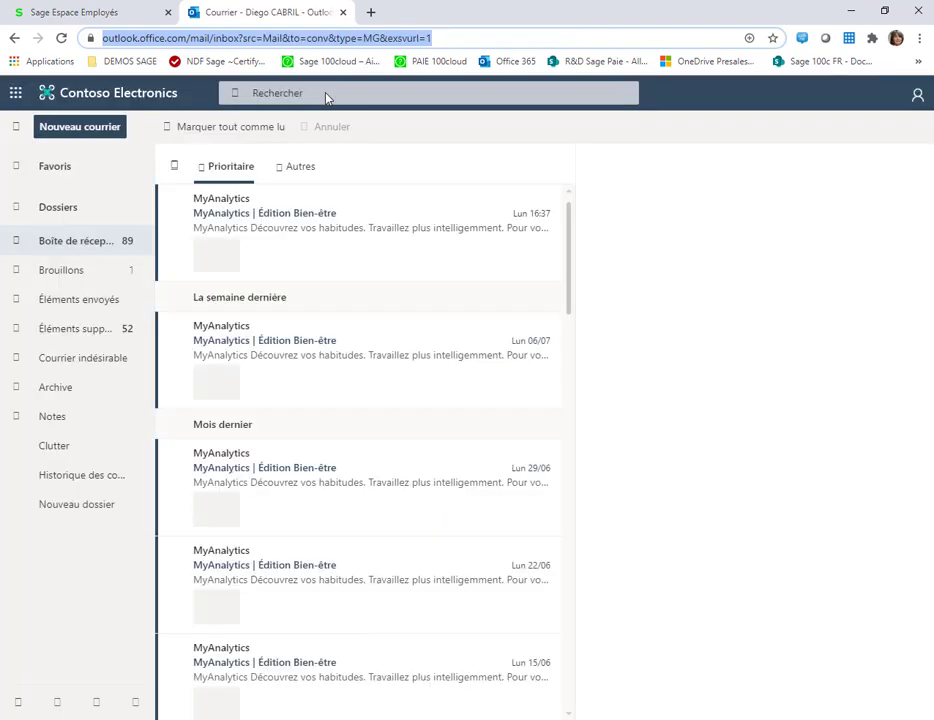
click(296, 170)
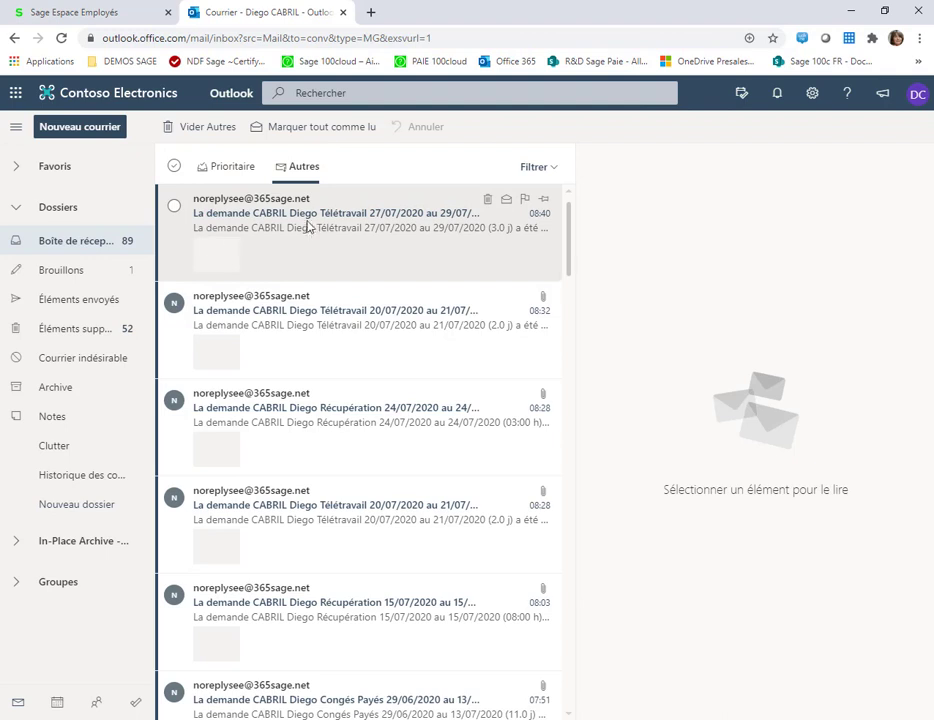
click(245, 215)
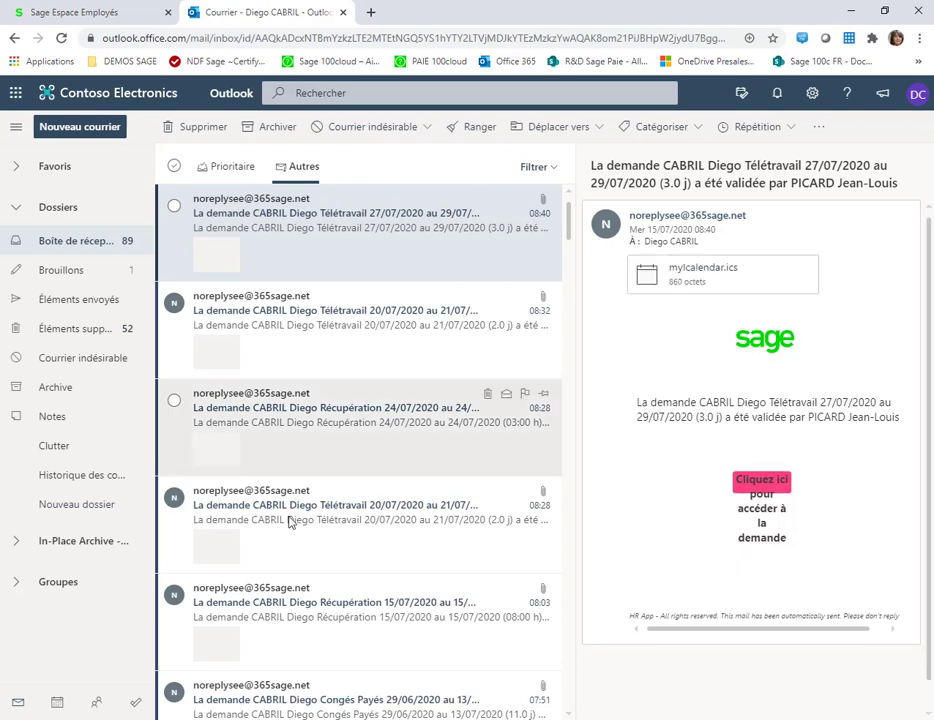
Step: Check the Télétravail absence of 27 to 29 July 2020 and its details in the employee's Outlook calendar
click(58, 706)
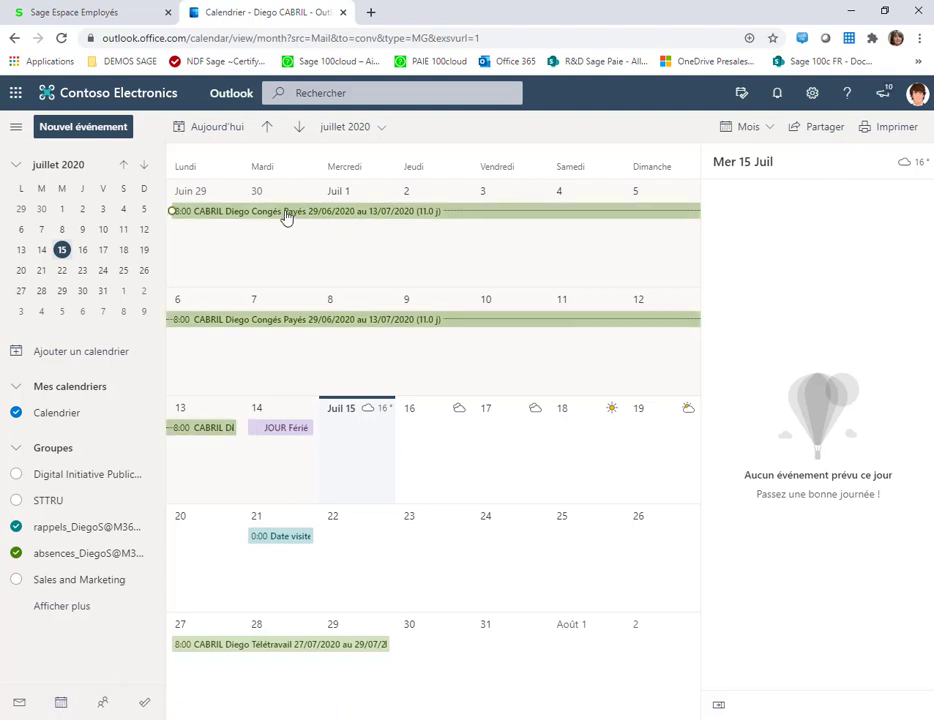
mouse_move(205, 432)
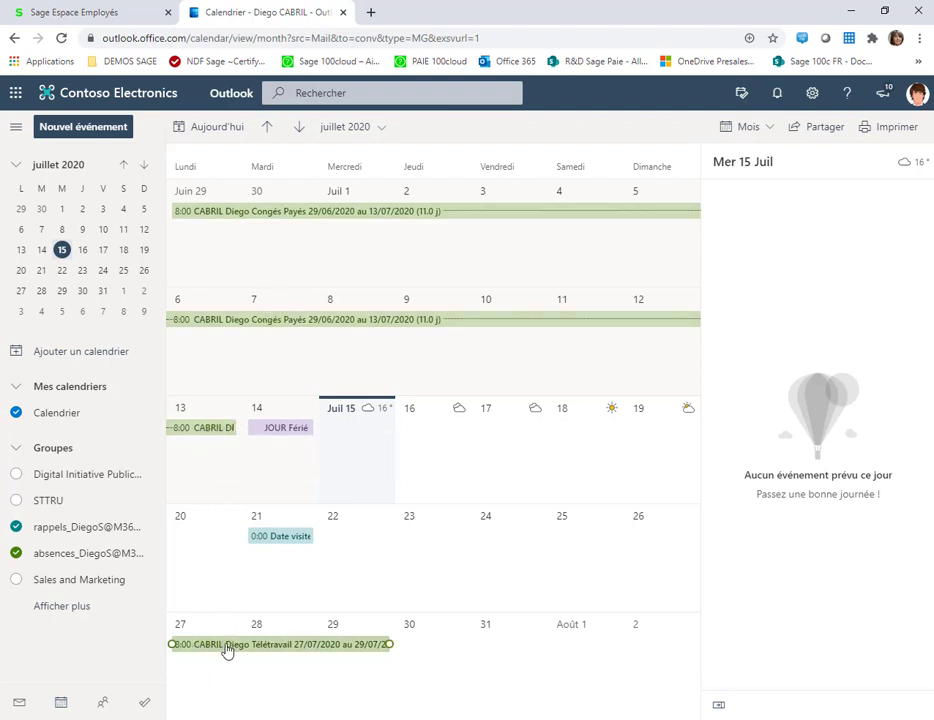
mouse_move(310, 650)
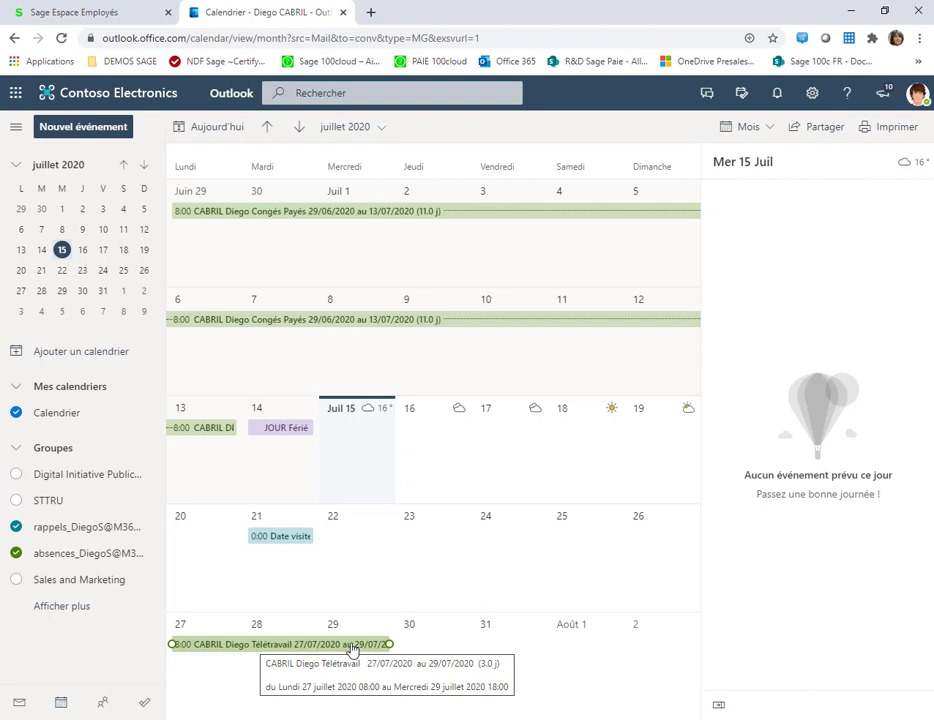
click(352, 648)
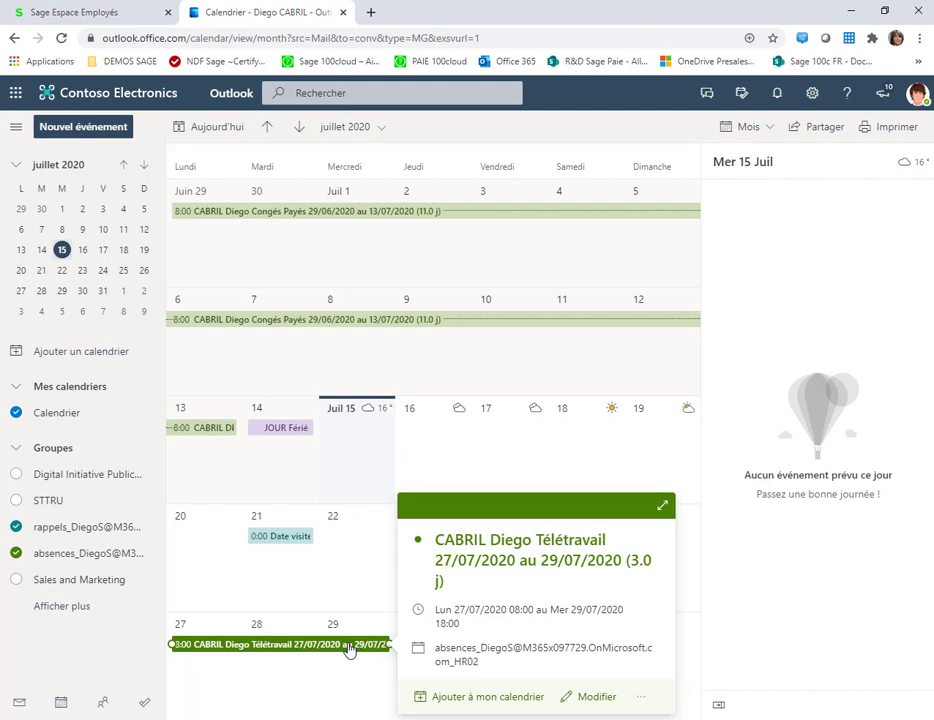
Step: Read the details and description of the medical visit reminder on 21 July 2020, and close its event card
click(285, 540)
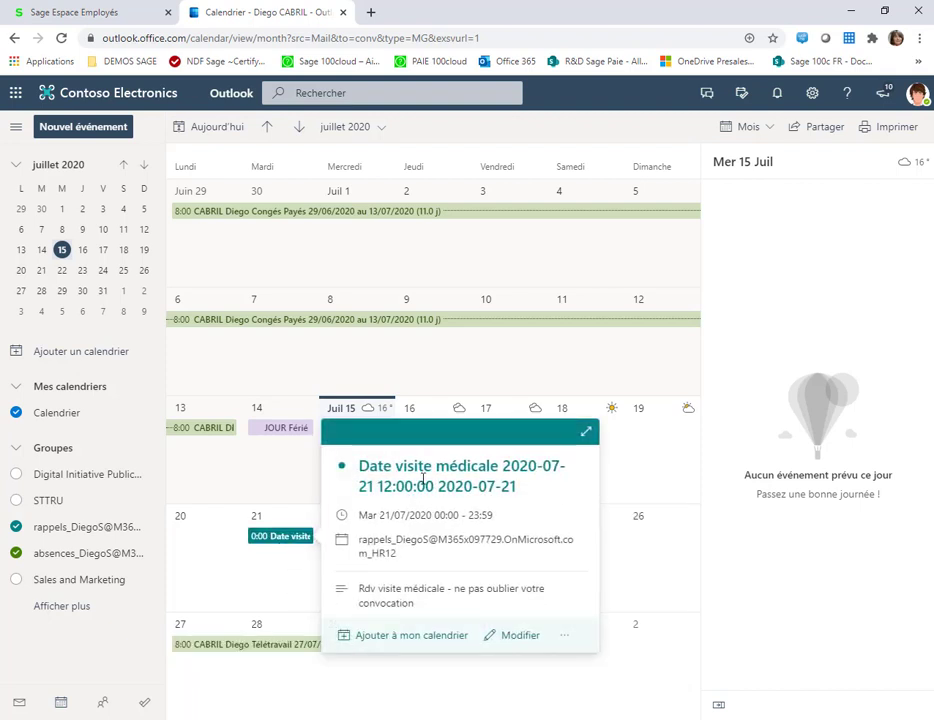
drag(363, 592, 430, 612)
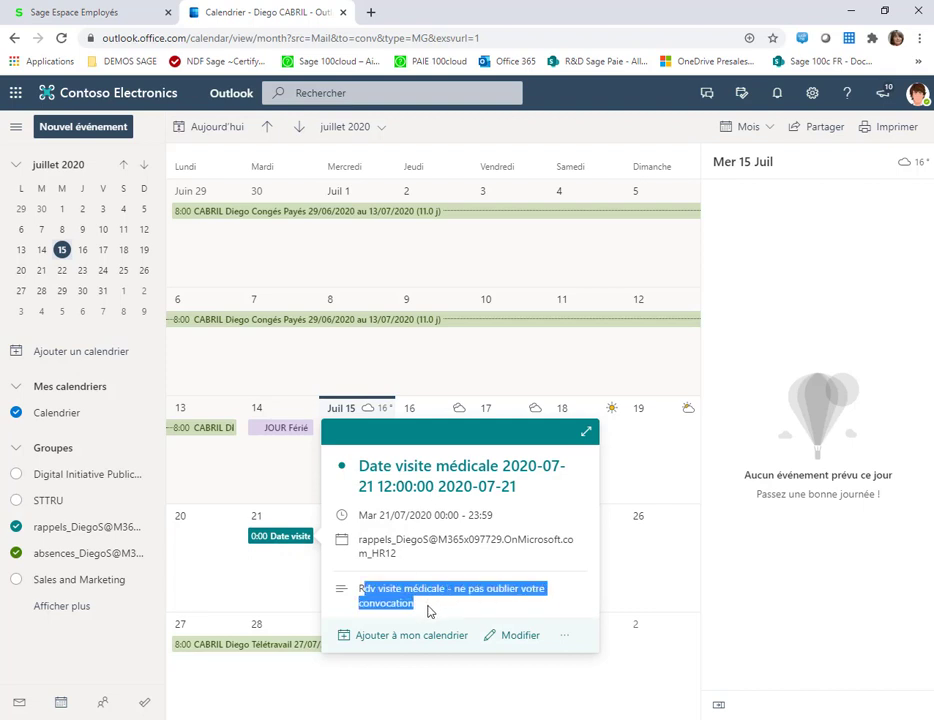
click(288, 570)
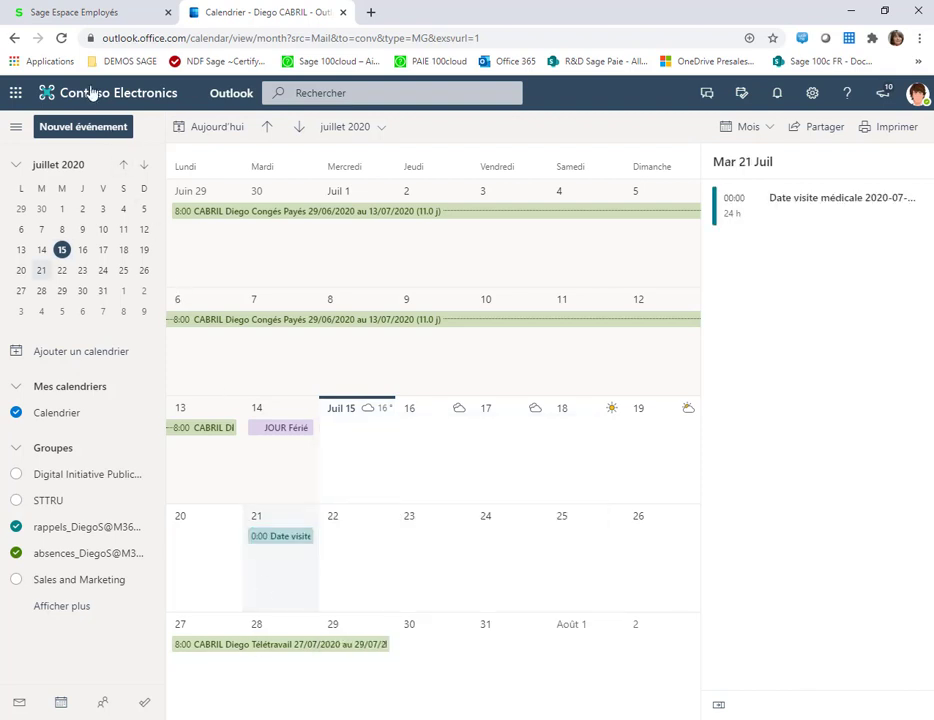
Step: Sign in to Sage Espace Employés with the prefilled credentials and examine the day calculation of the Congés Payés request starting 29/06/2020
click(58, 14)
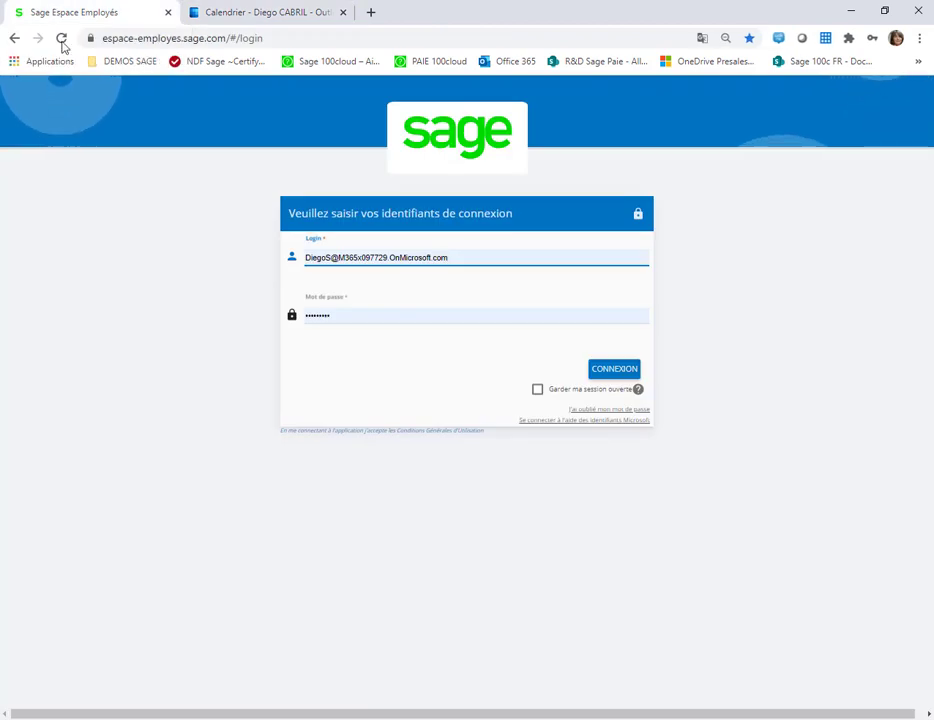
click(617, 370)
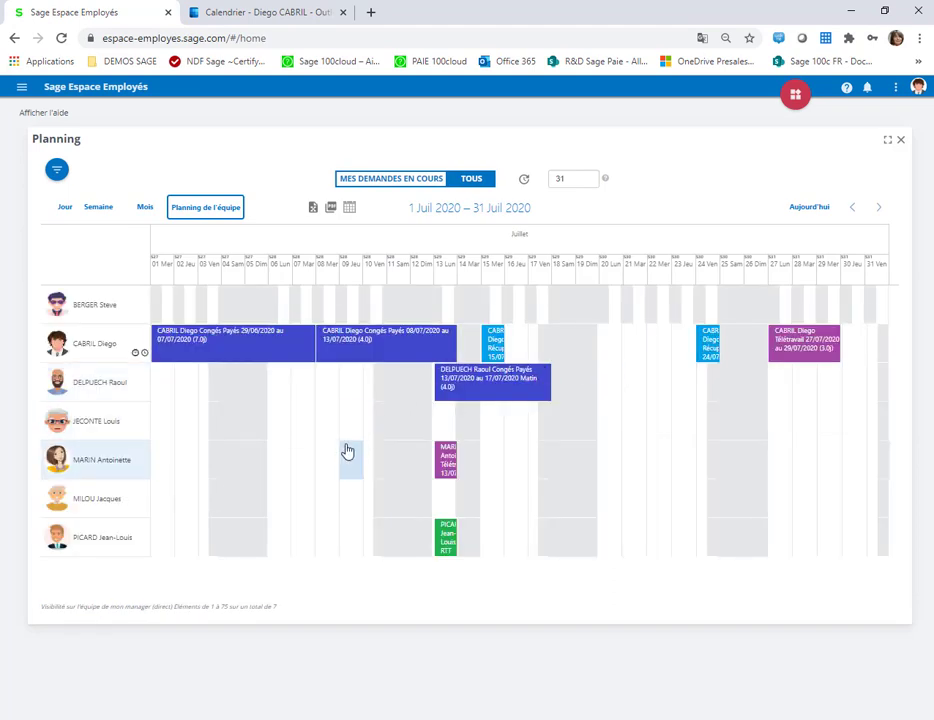
click(244, 350)
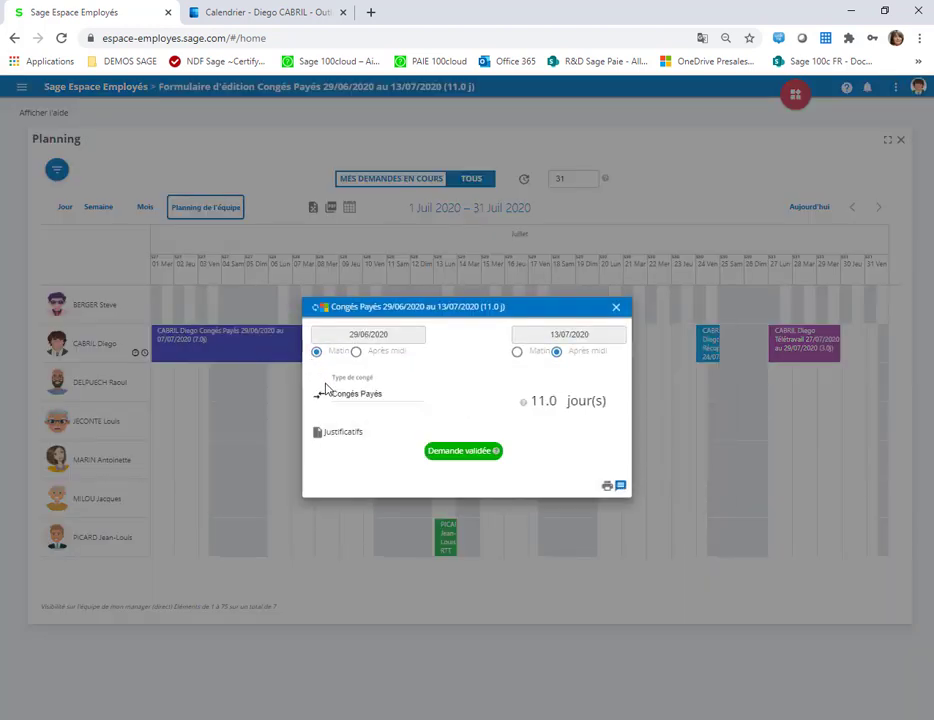
mouse_move(526, 408)
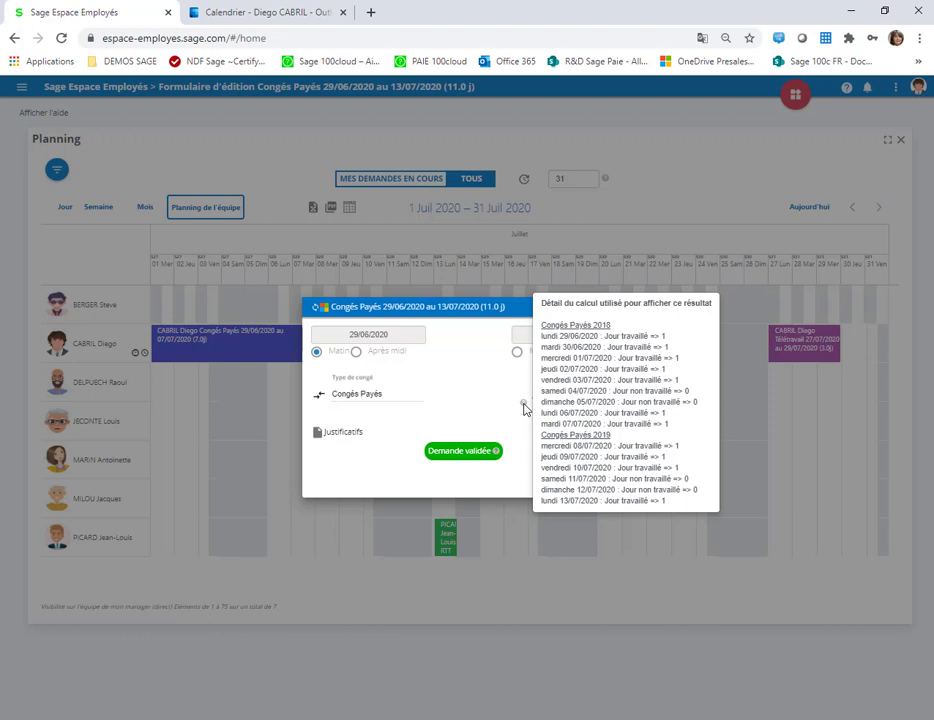
click(433, 456)
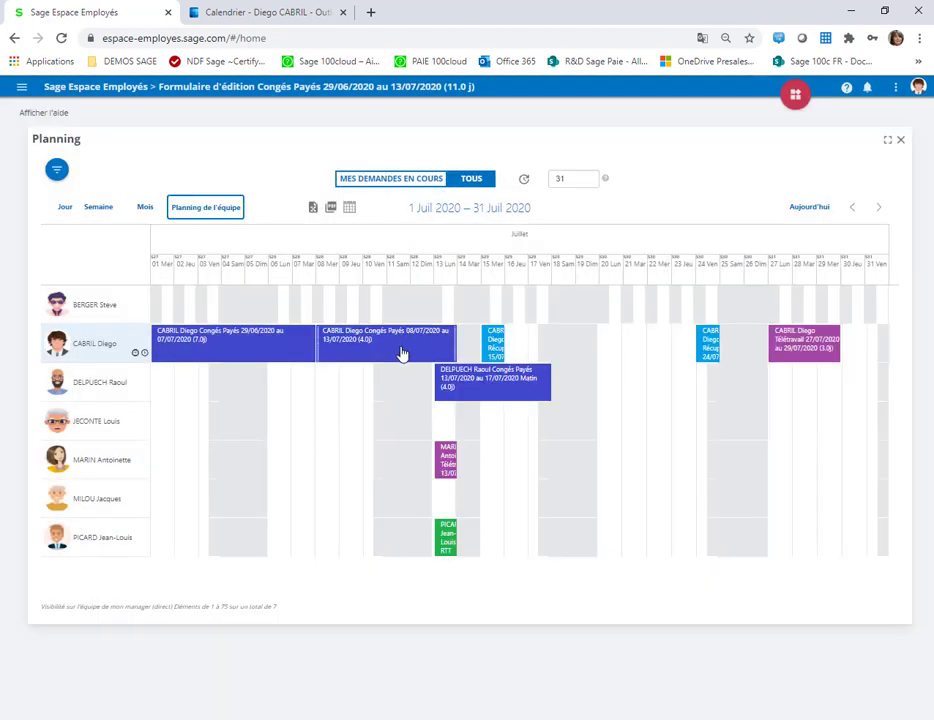
Step: Review the details and validation history of the employee's Télétravail request of 27/07/2020 to 29/07/2020, and close it
click(814, 353)
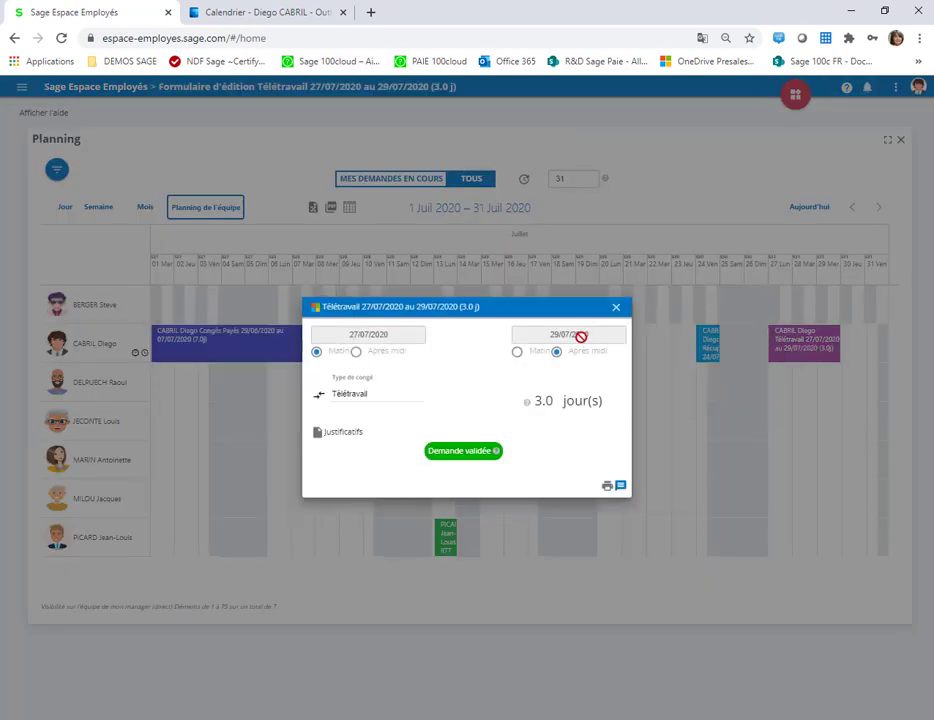
click(478, 452)
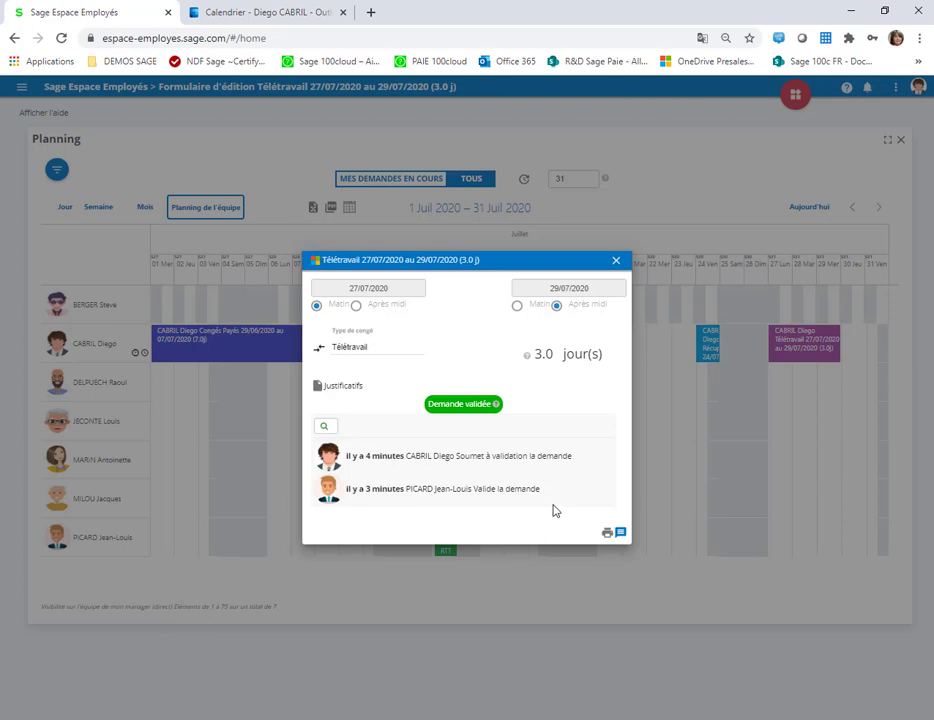
click(616, 261)
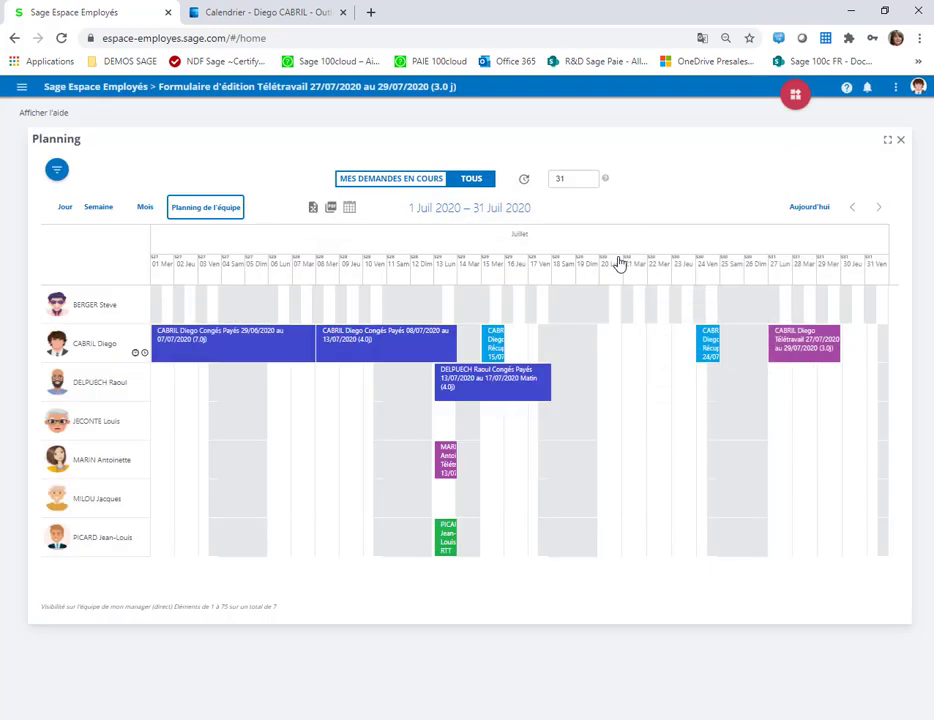
Step: Open the signed-in employee's profile and review the general information and the Emploi details
click(897, 90)
click(869, 104)
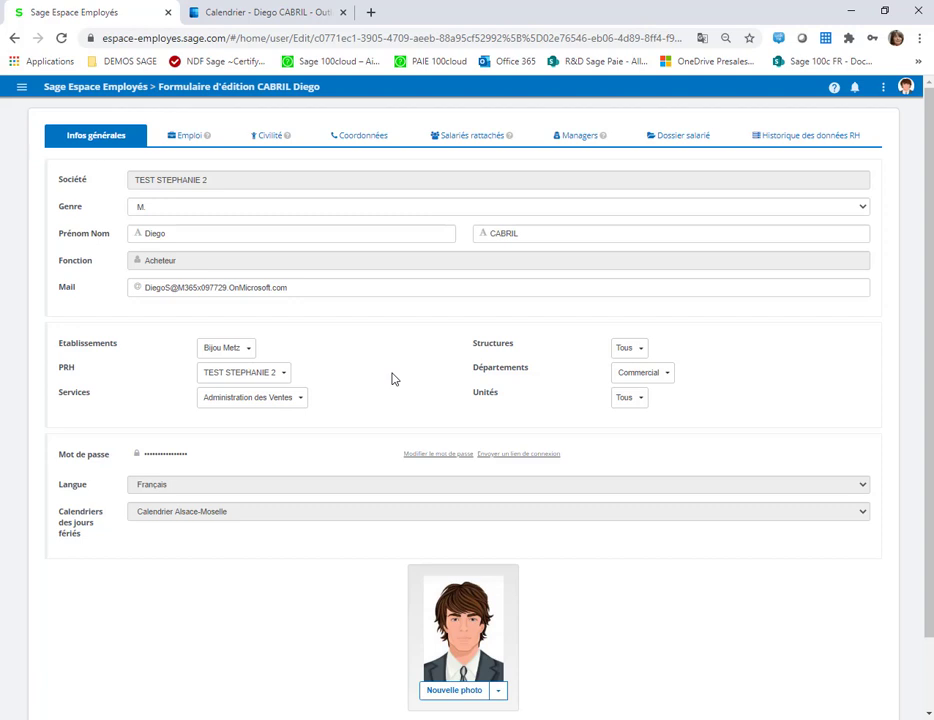
click(190, 140)
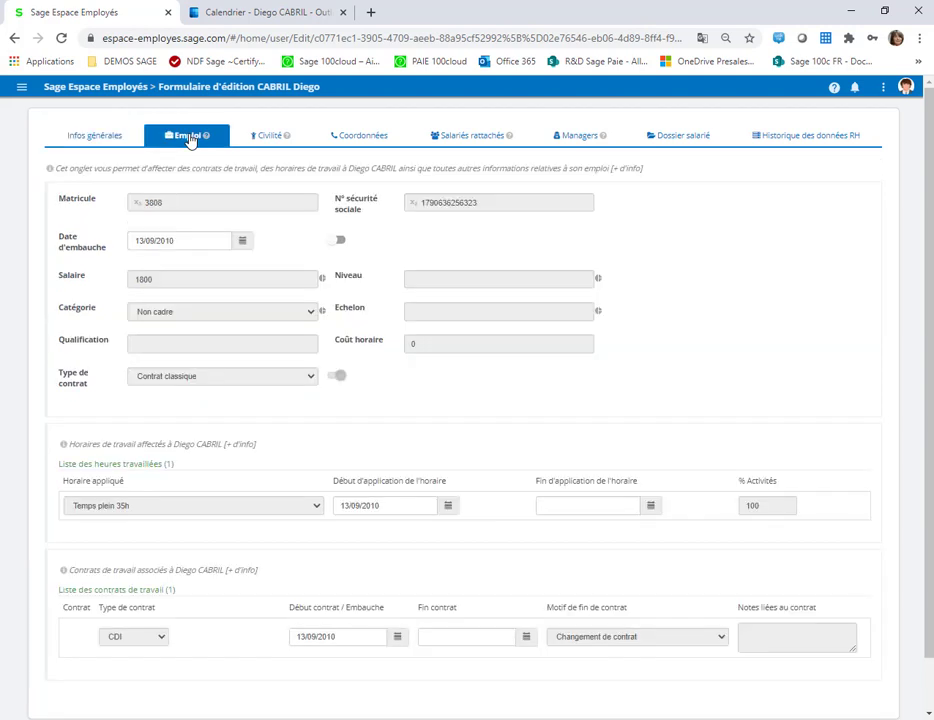
Step: Change the postcode and city of the employee's personal address in the contact details, and save the record
click(355, 140)
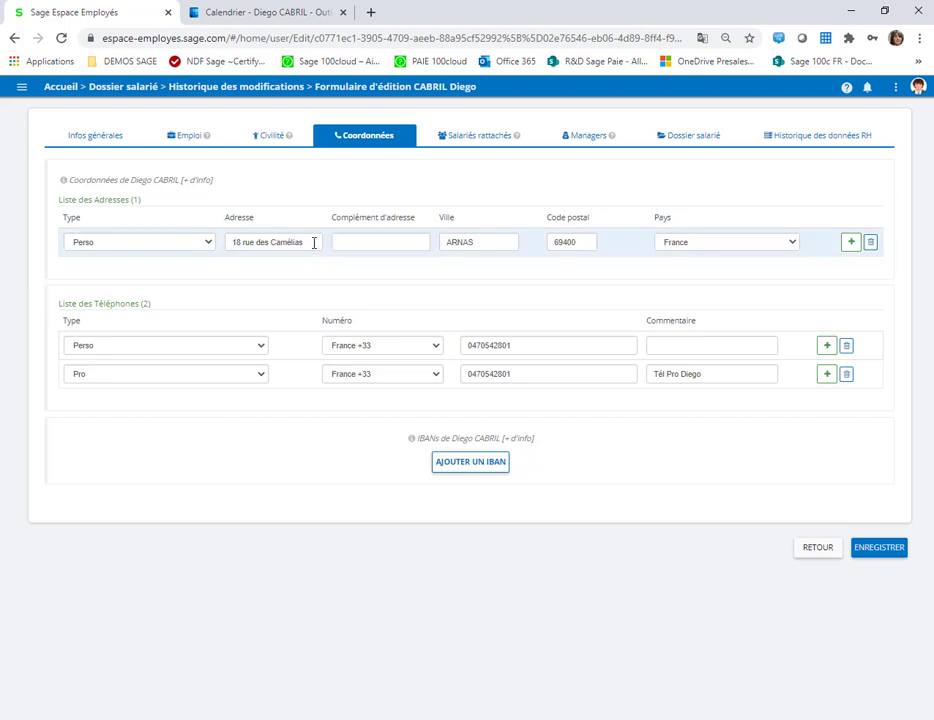
click(314, 242)
drag(581, 242, 552, 242)
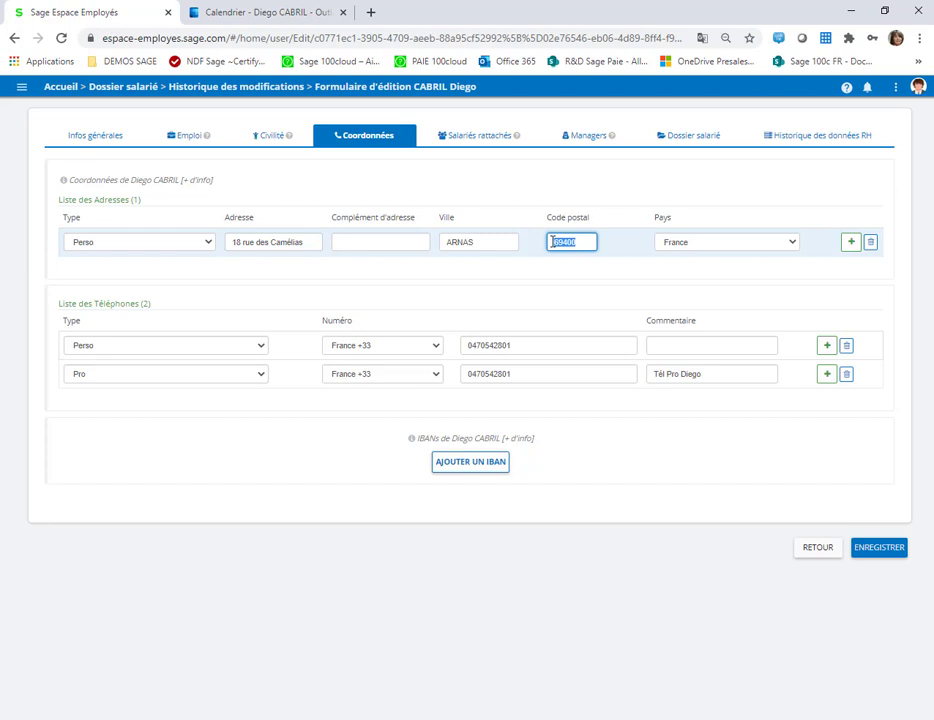
text(69)
drag(478, 242, 436, 241)
text(LIMO)
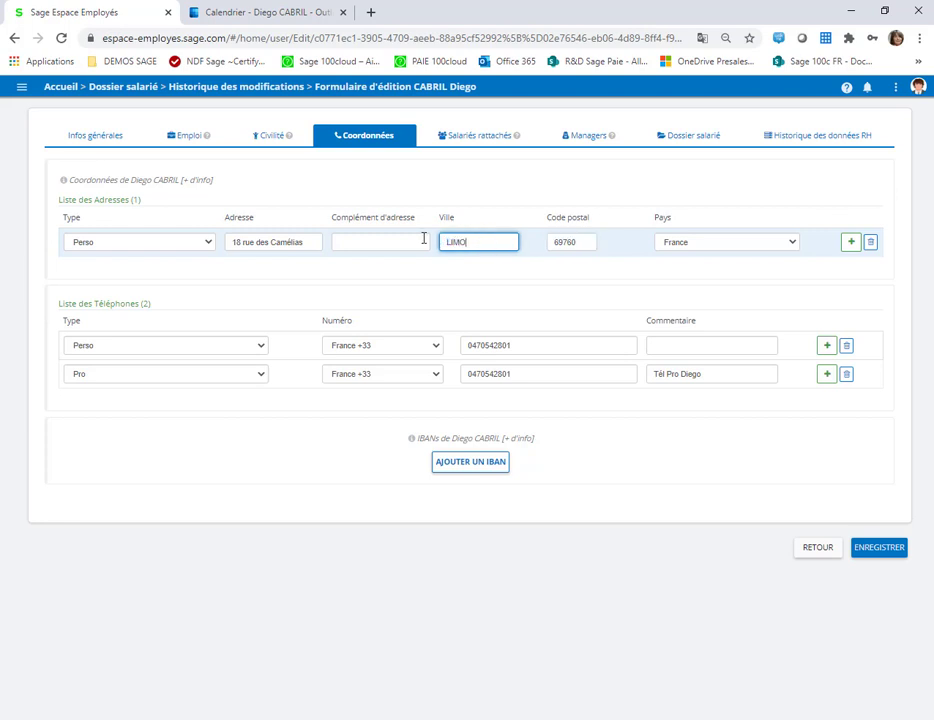
text(NEST)
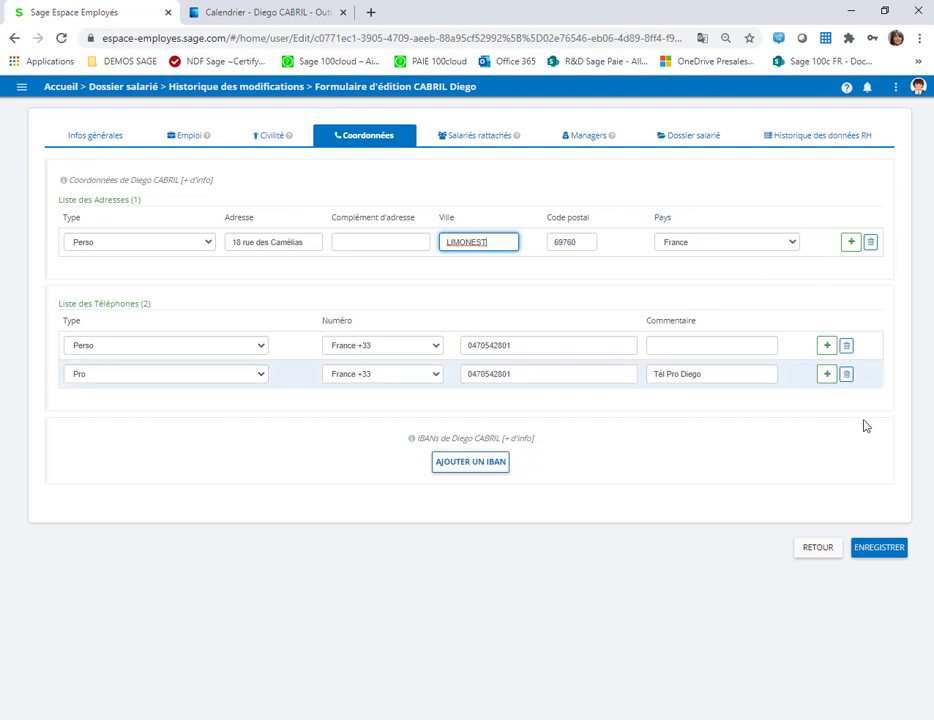
click(879, 550)
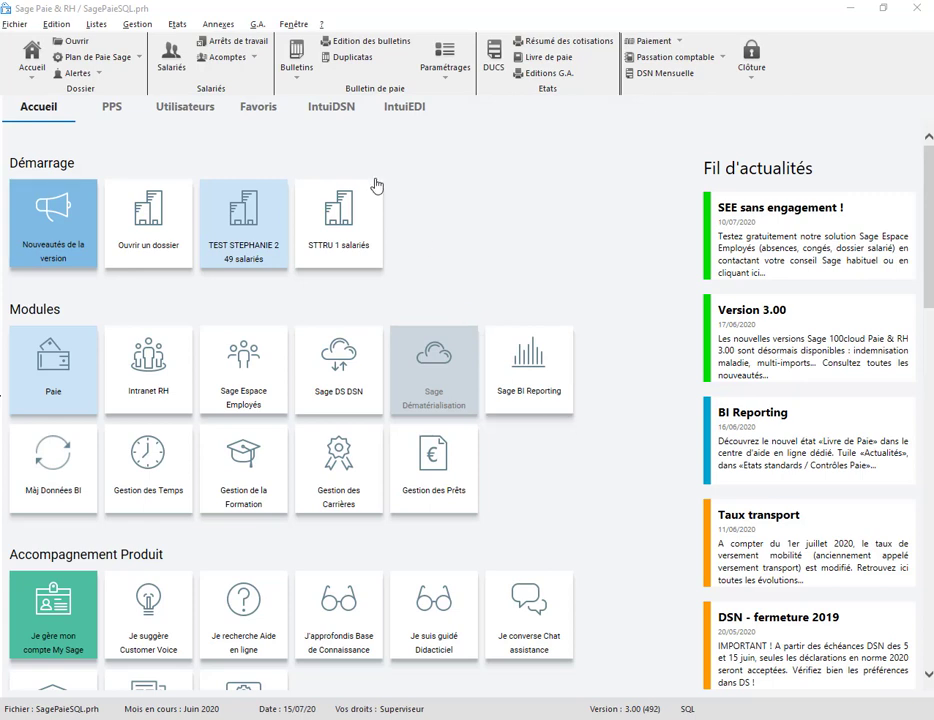
Step: In Sage Paie & RH, list the Sage Espace Employés events for 01/07/20 to 31/07/20 and import them
click(220, 24)
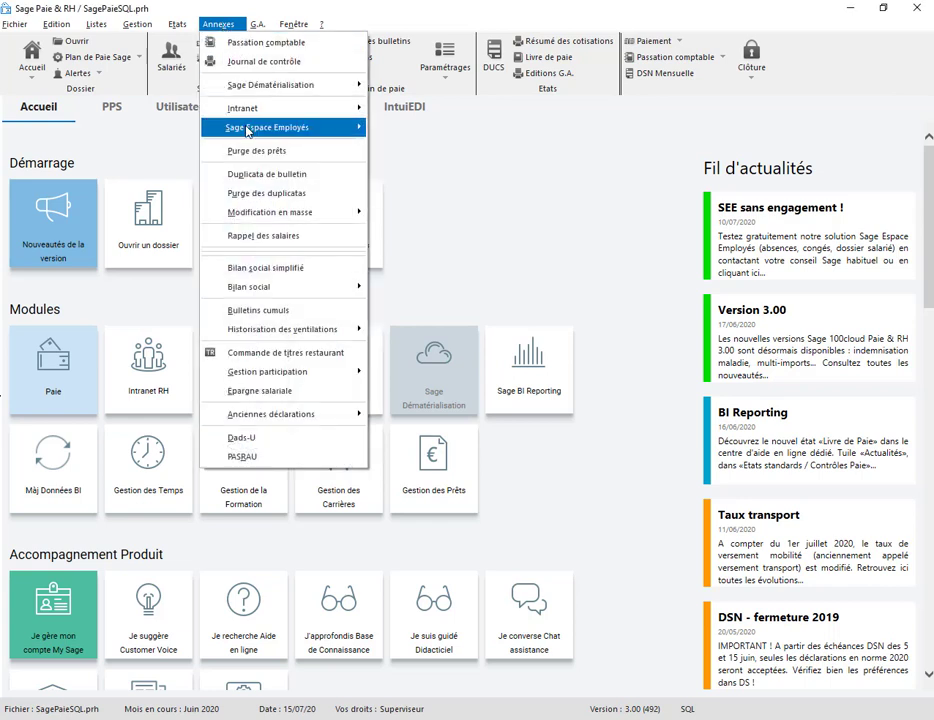
mouse_move(330, 127)
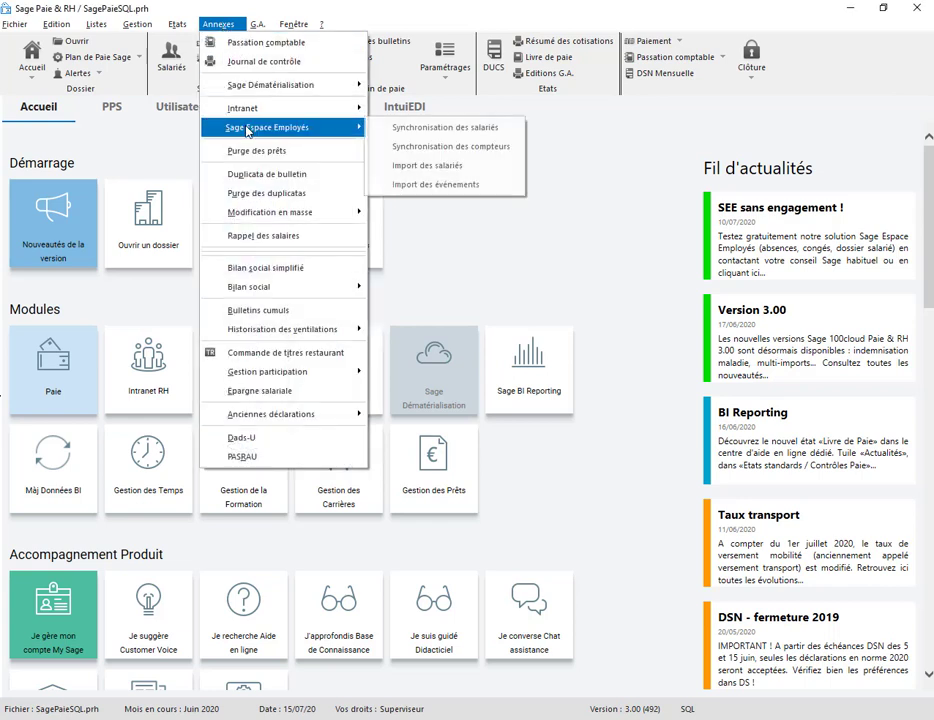
click(417, 188)
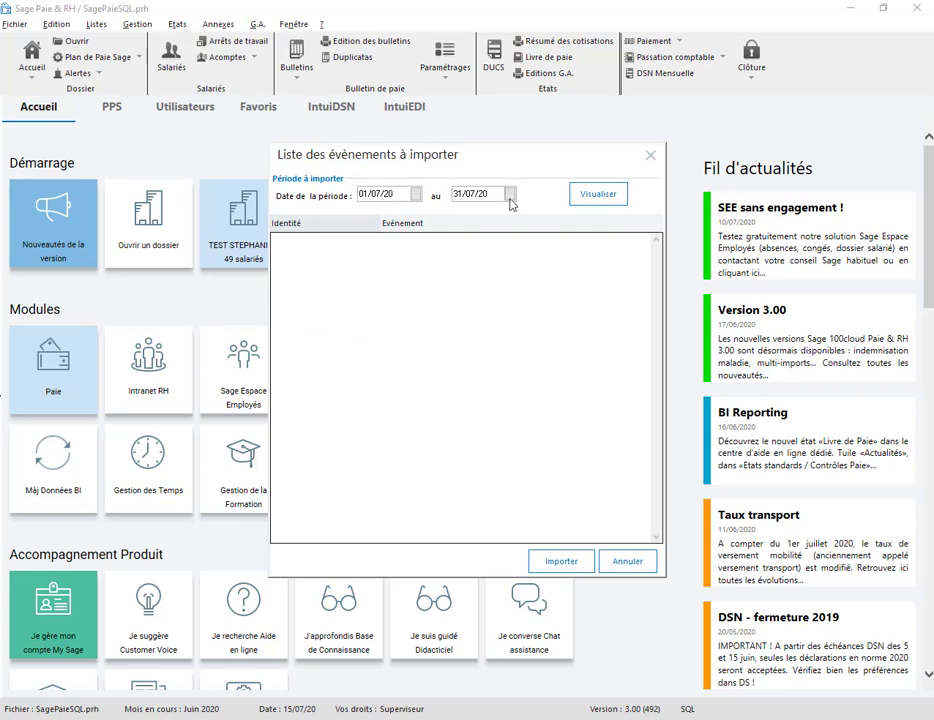
click(605, 196)
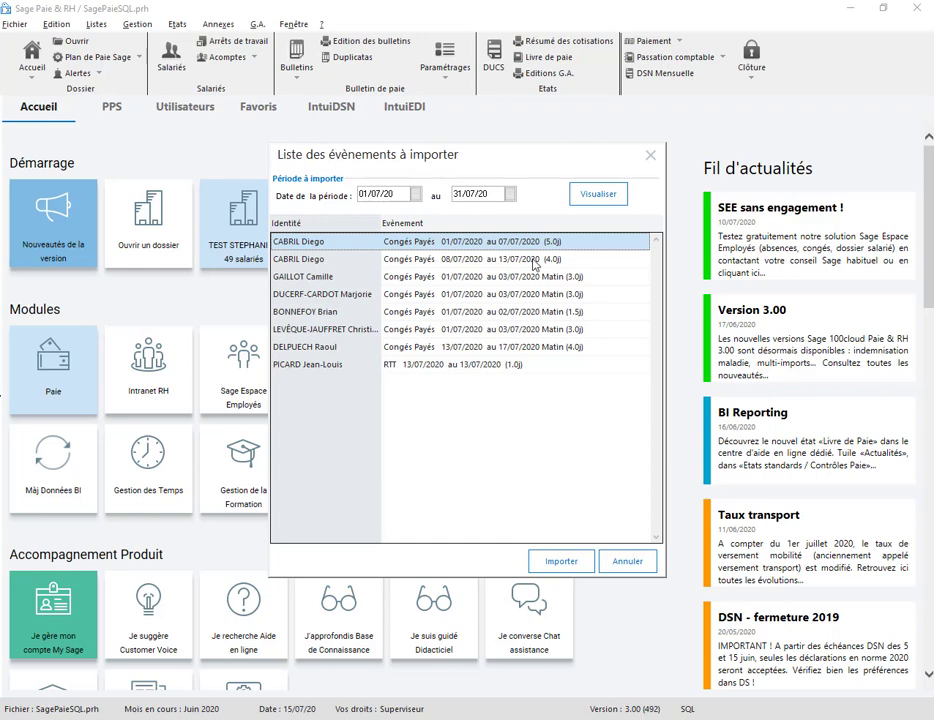
click(561, 561)
click(563, 566)
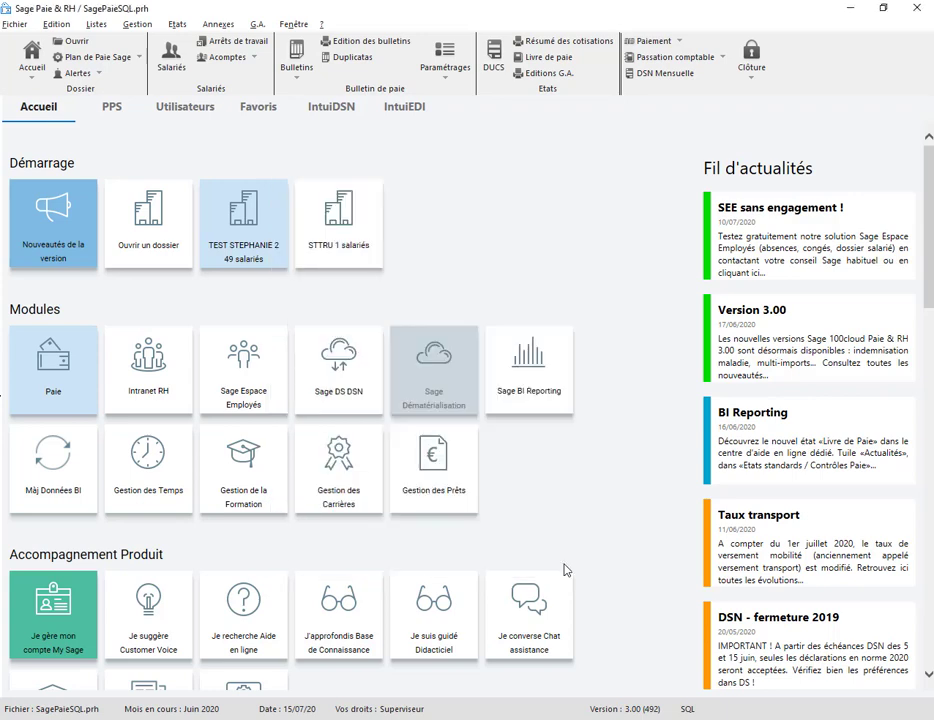
Step: List the employee record changes from Sage Espace Employés for 01/07/20 to 31/07/20 and import them with archiving of modifications enabled
click(220, 25)
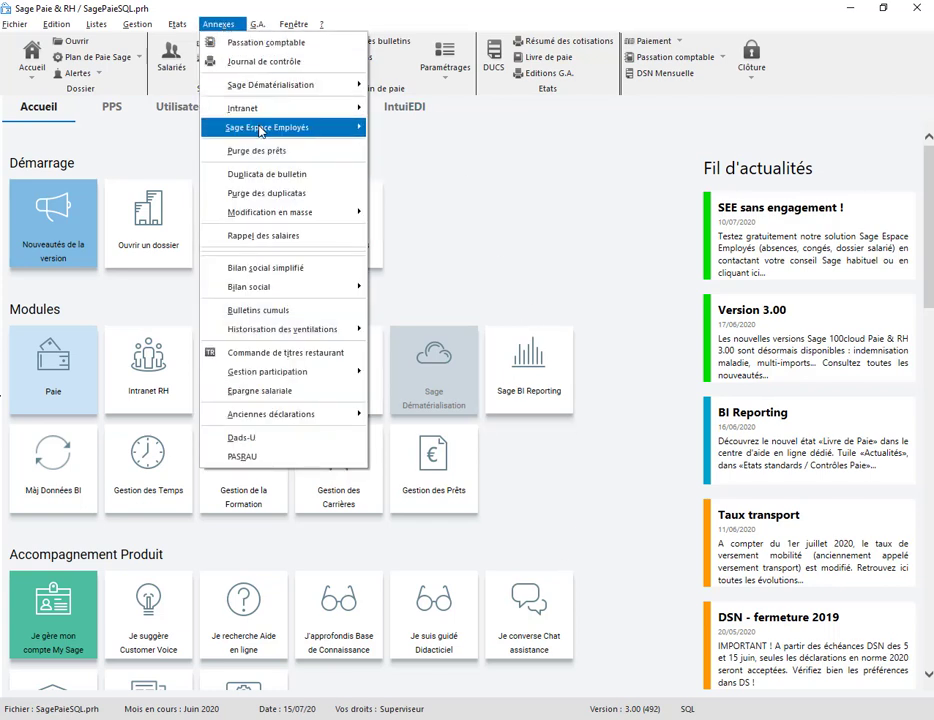
mouse_move(290, 127)
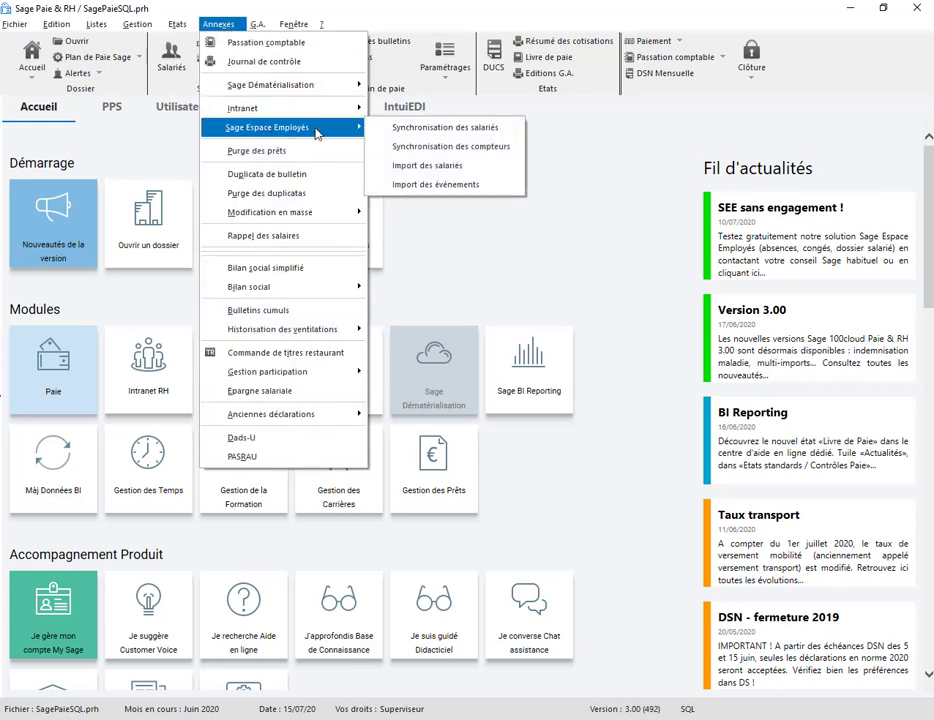
click(446, 167)
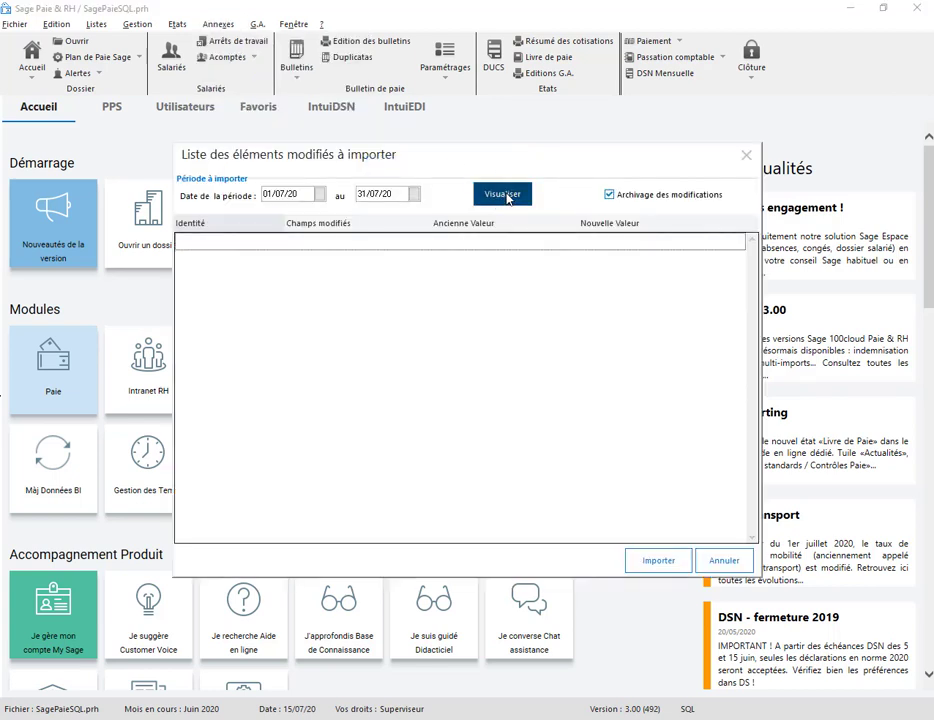
click(506, 197)
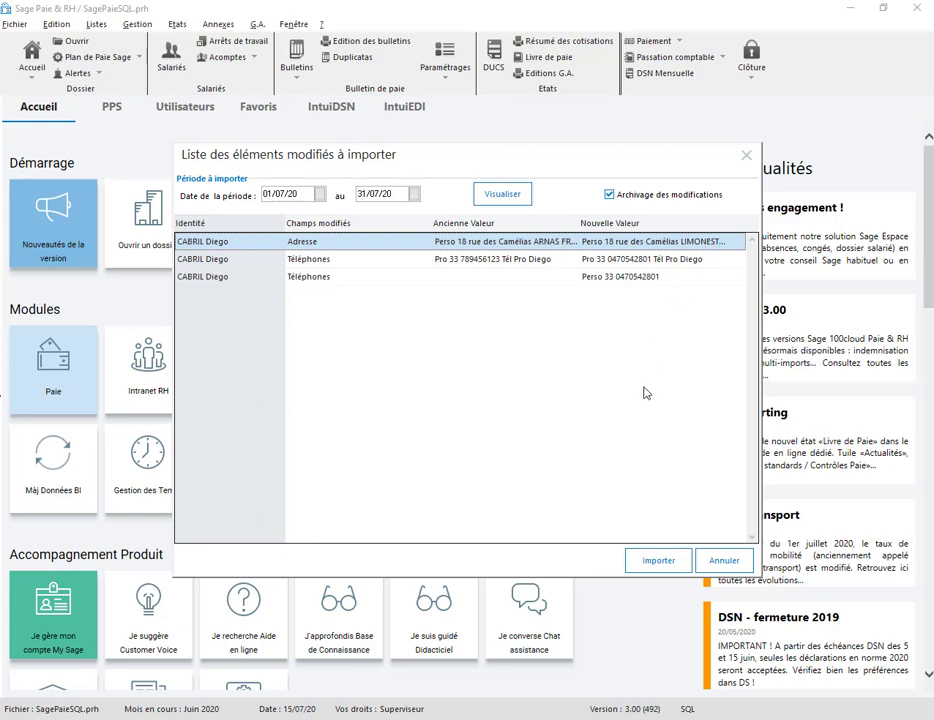
click(660, 561)
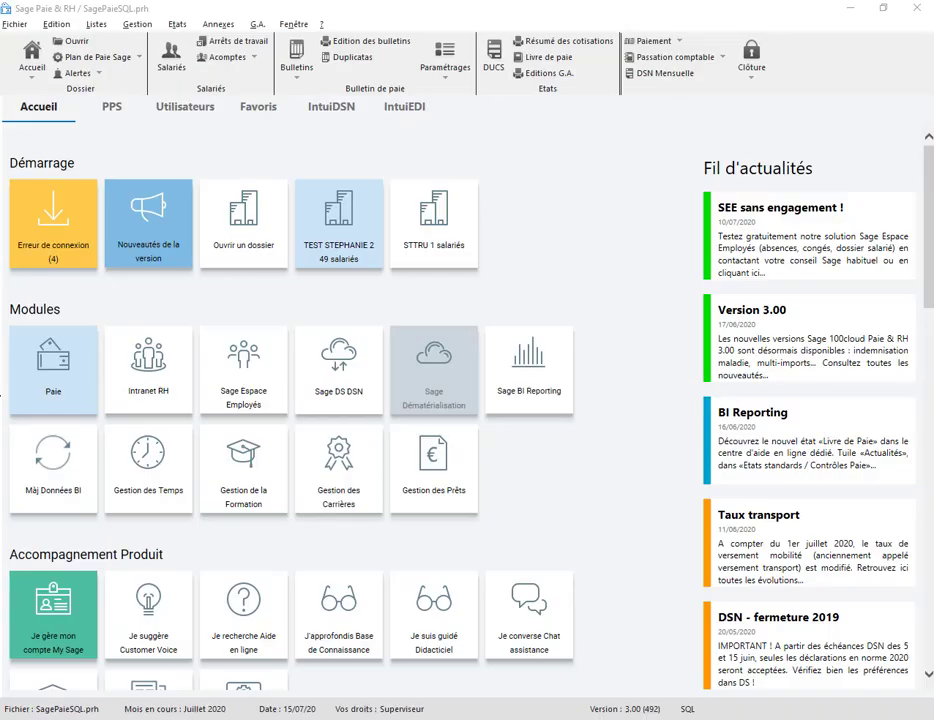
Step: Open the July 2020 payslip of the employee whose address was changed and check the imported Congés / absences entries
click(297, 68)
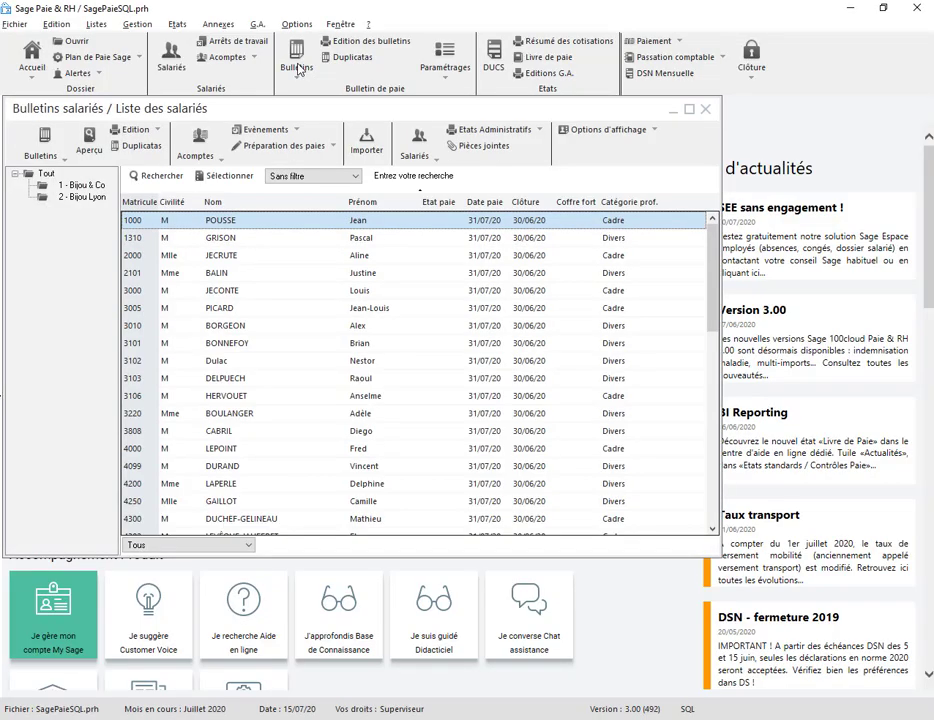
click(221, 432)
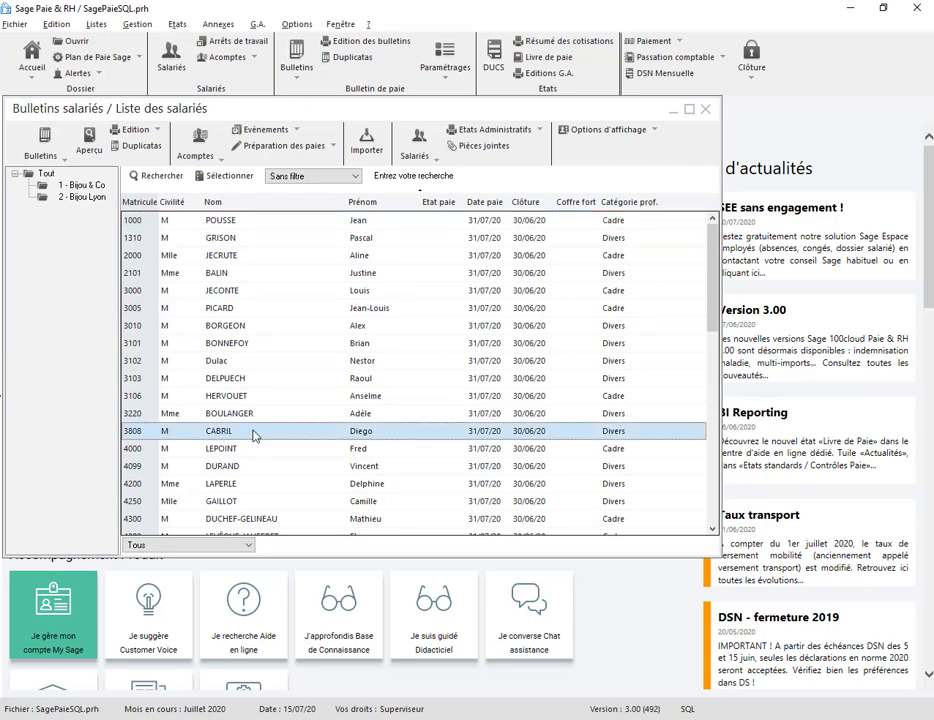
double_click(253, 431)
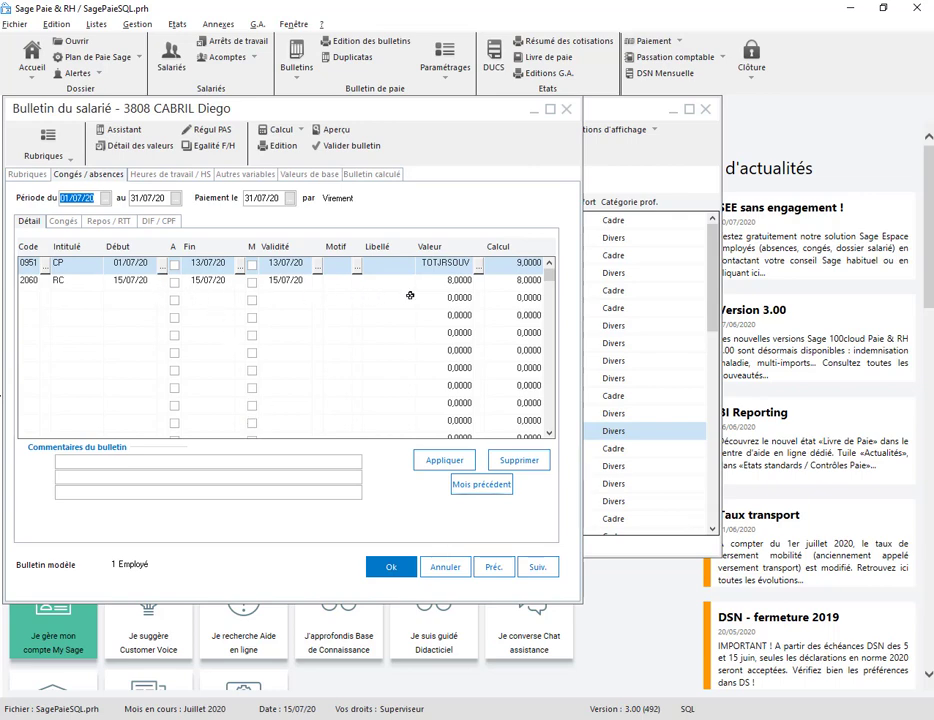
Step: Run the payslip edition for 01/07/20 to 31/07/20 in both the official Personnalisé and the detailed Papier blanc formats
click(278, 145)
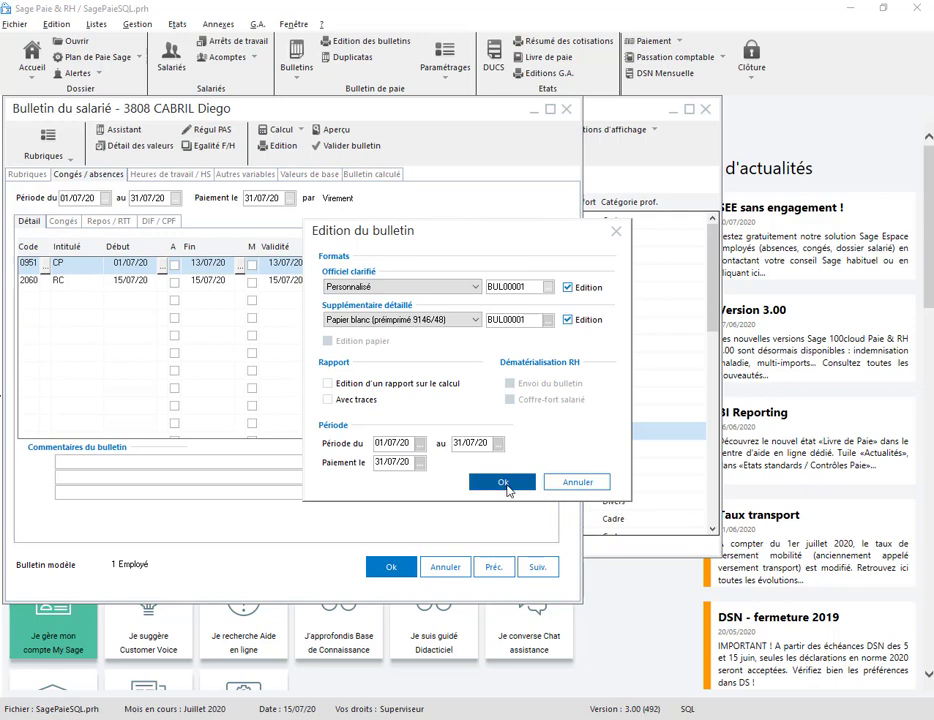
click(506, 484)
click(503, 462)
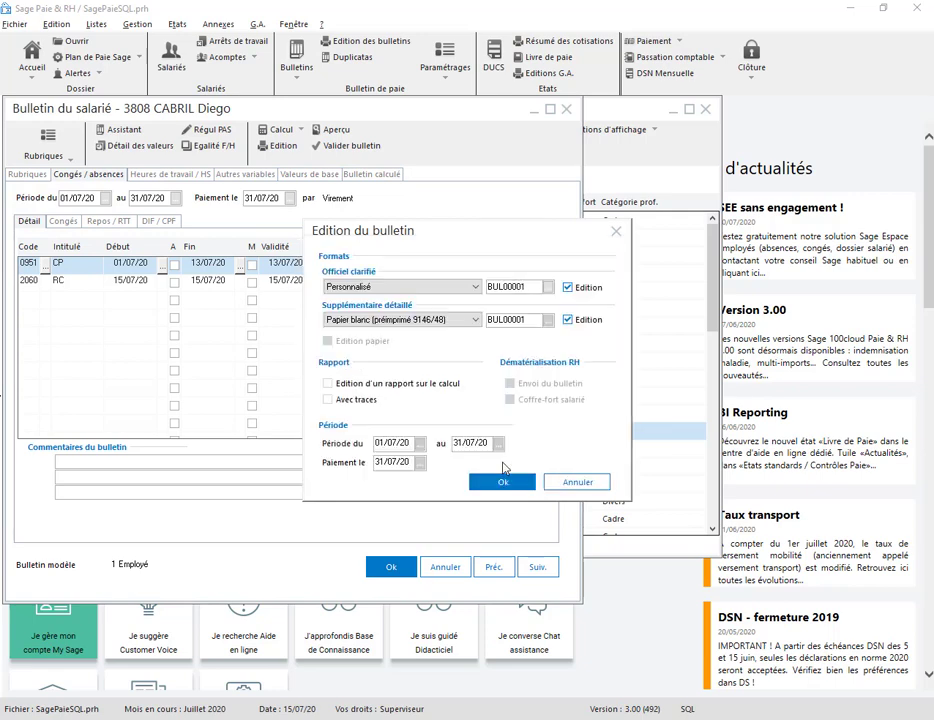